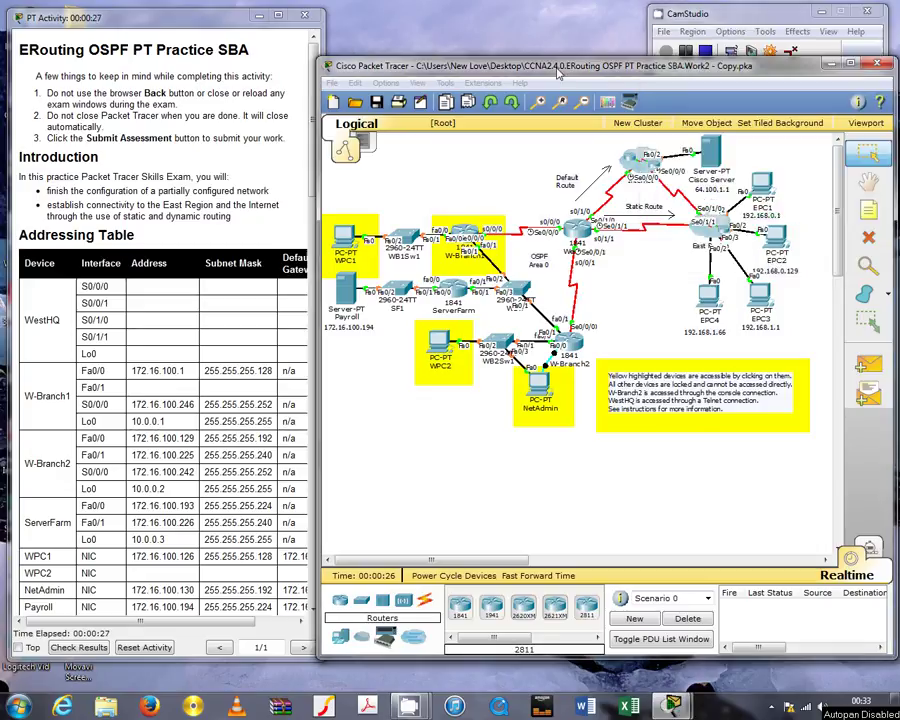
Review Step 2's network discovery and remote-access-to-WestHQ tasks in the activity instructions
left_click(218, 365)
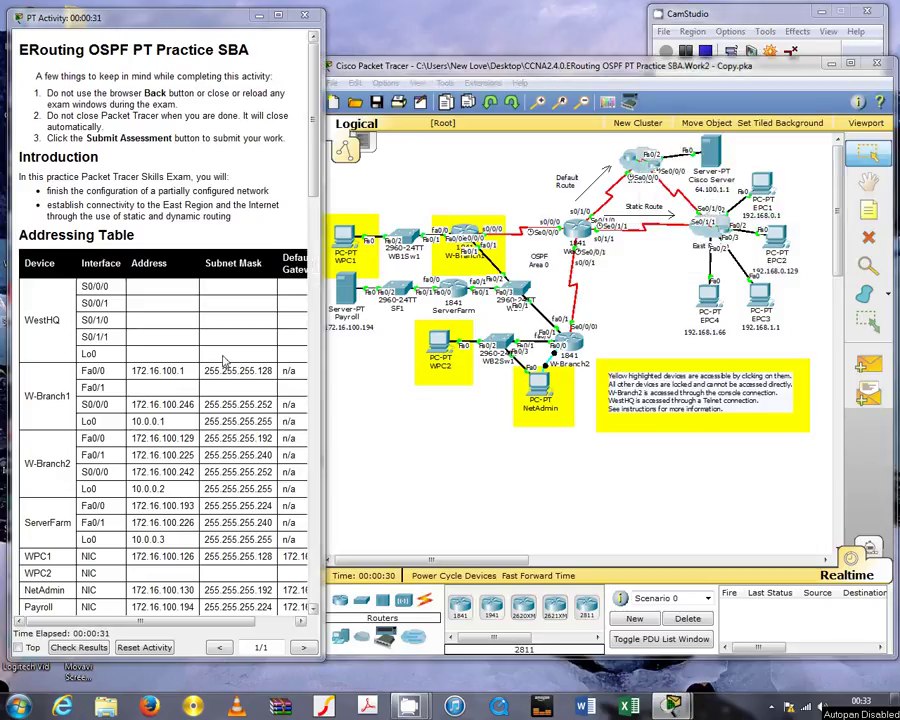
scroll(224, 363, "down", 15)
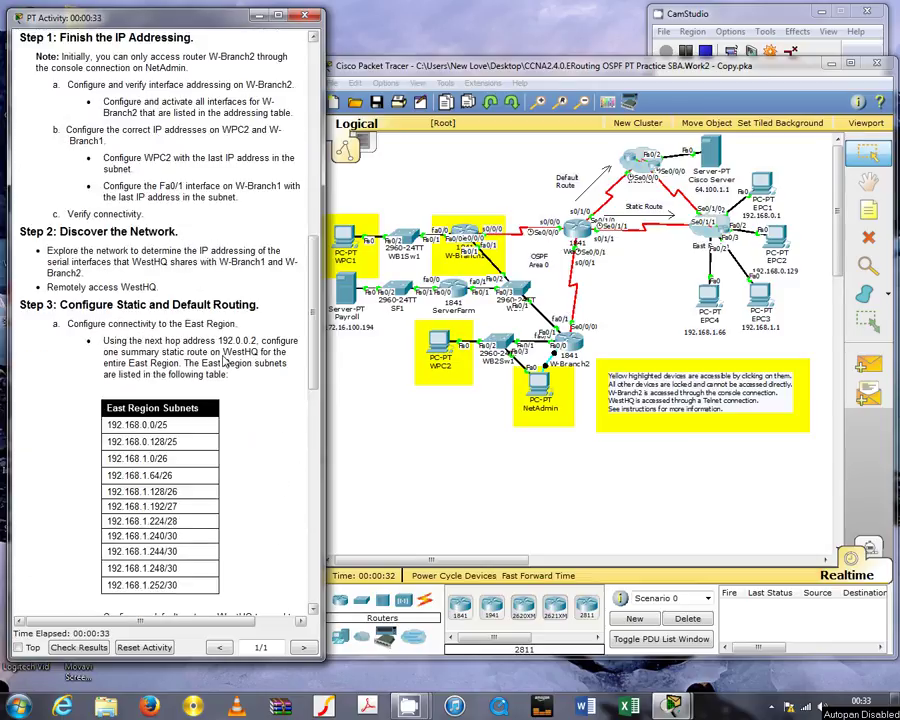
scroll(224, 363, "down", 5)
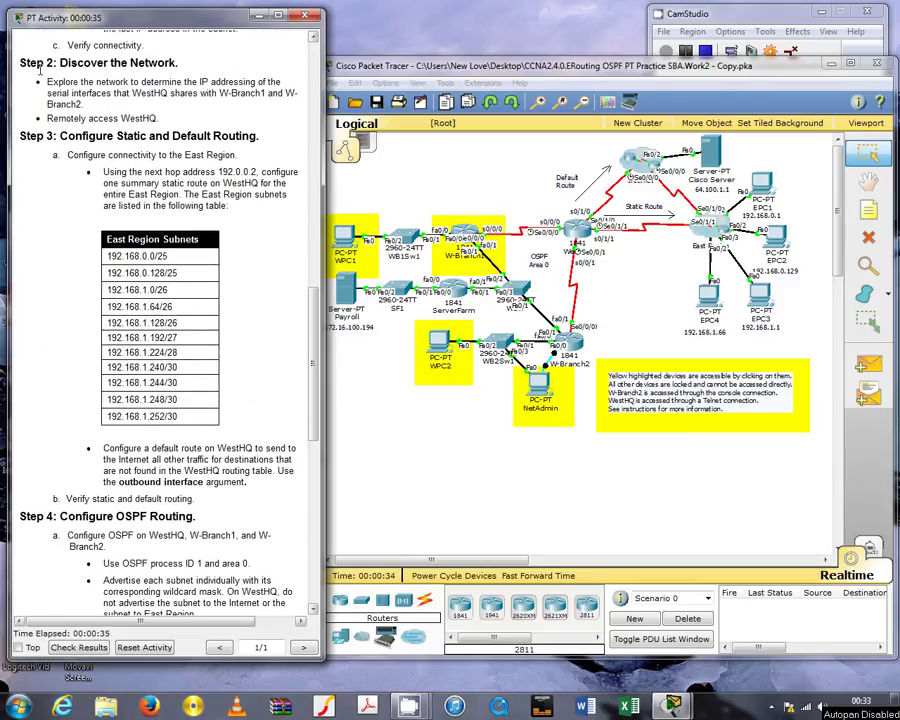
left_click_drag(30, 62, 178, 63)
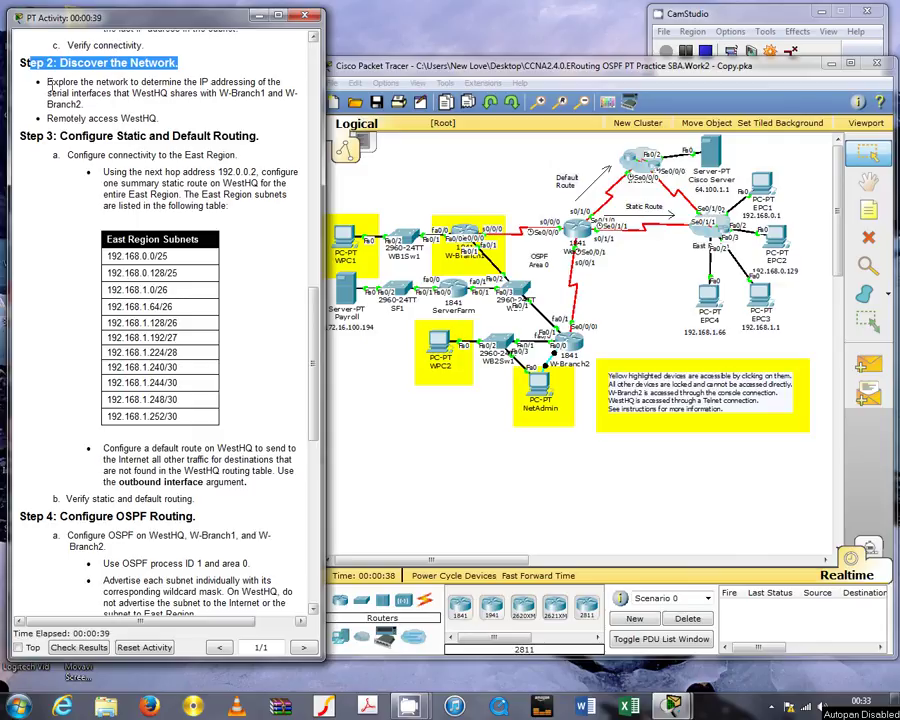
left_click_drag(47, 82, 285, 107)
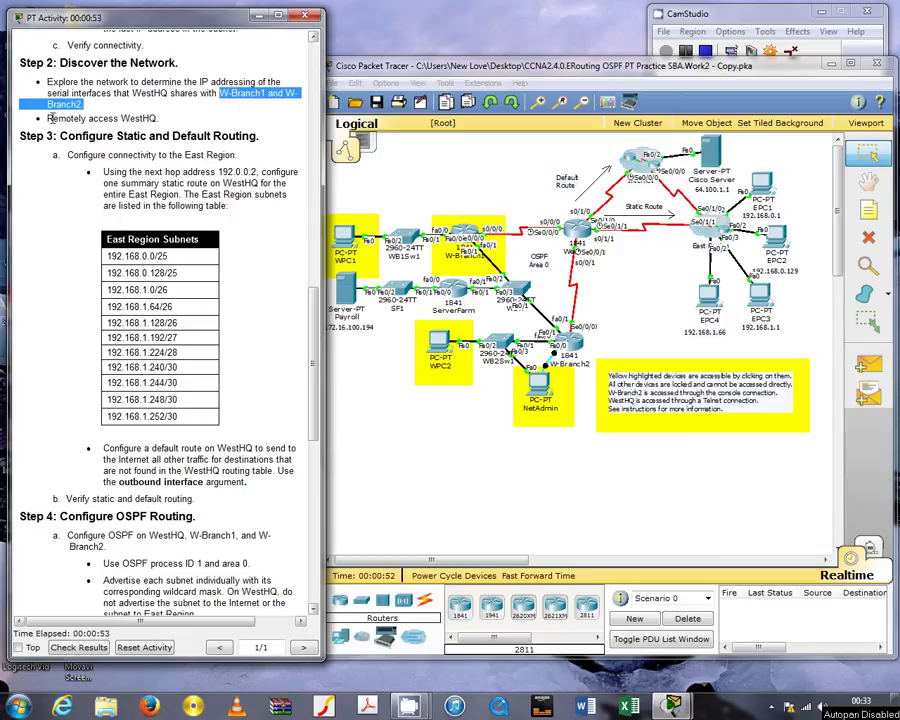
left_click_drag(47, 118, 161, 118)
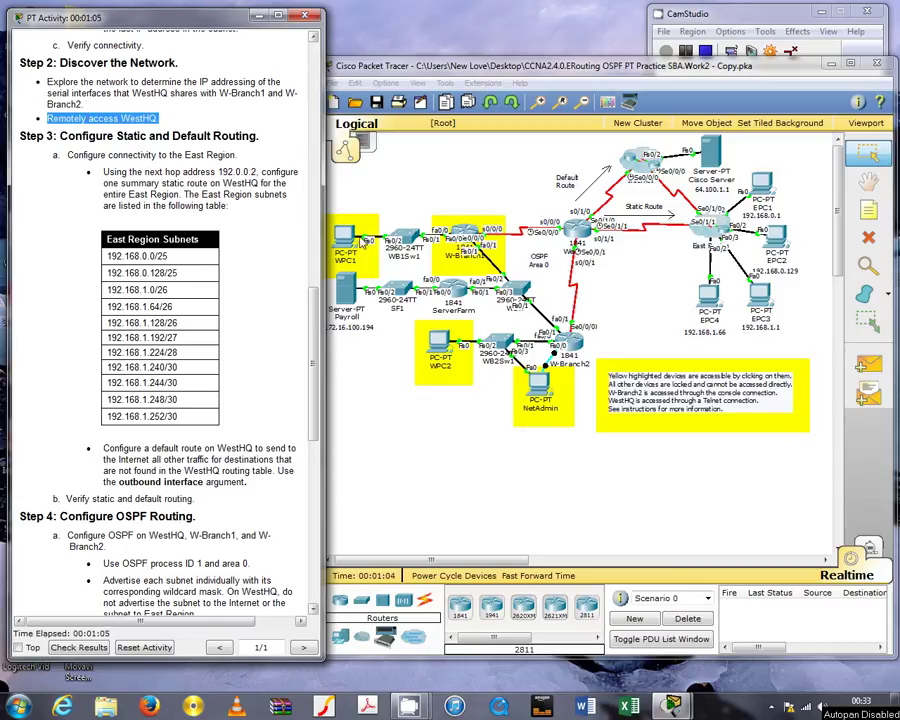
left_click(446, 225)
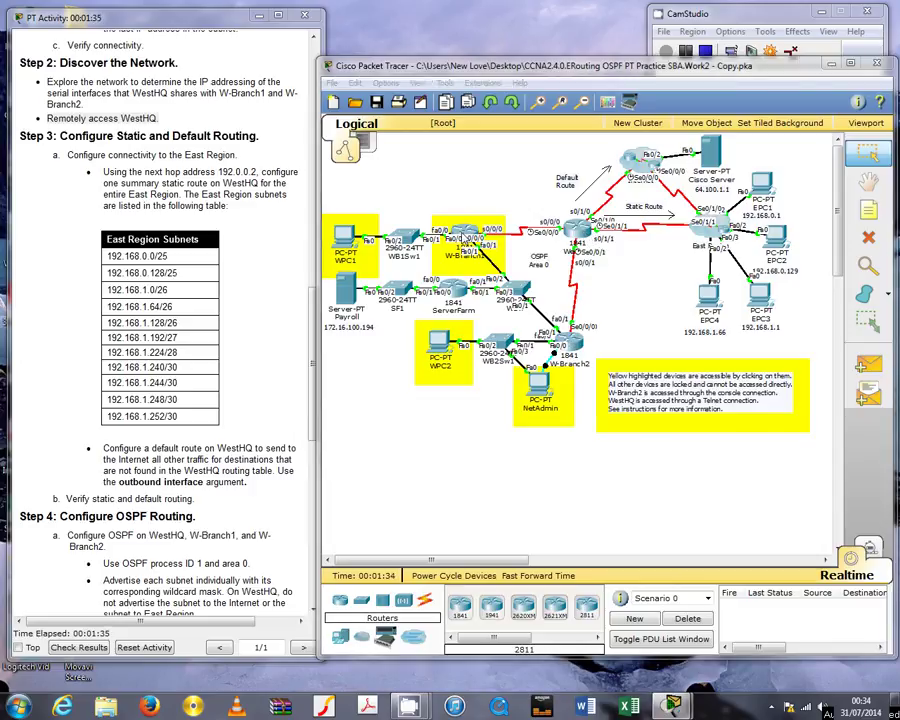
Log into W-Branch1's console with the user password, then enable to reach WB1#
left_click(469, 238)
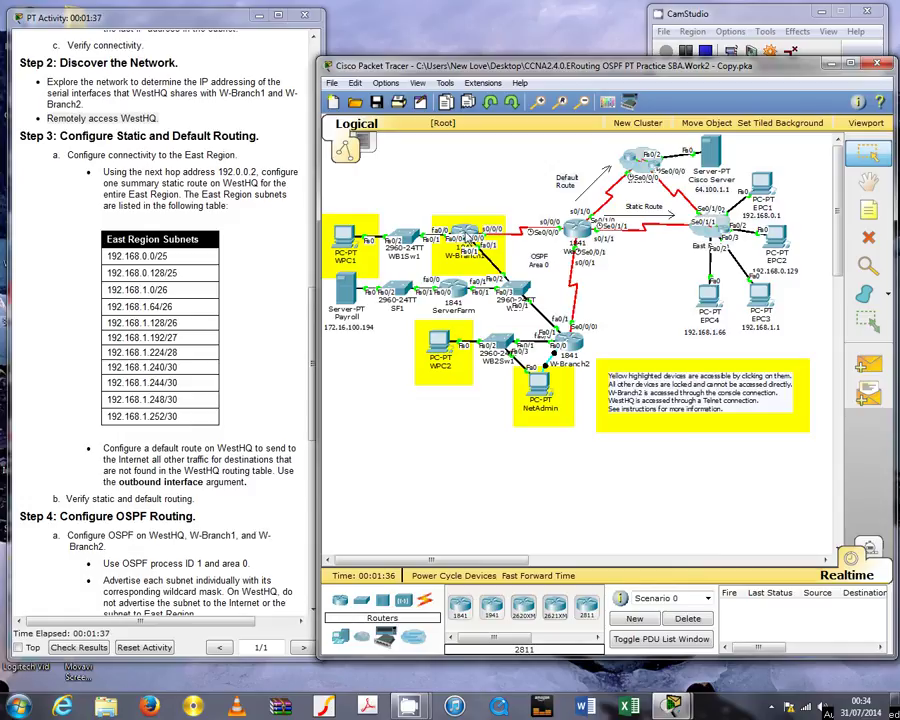
left_click(467, 237)
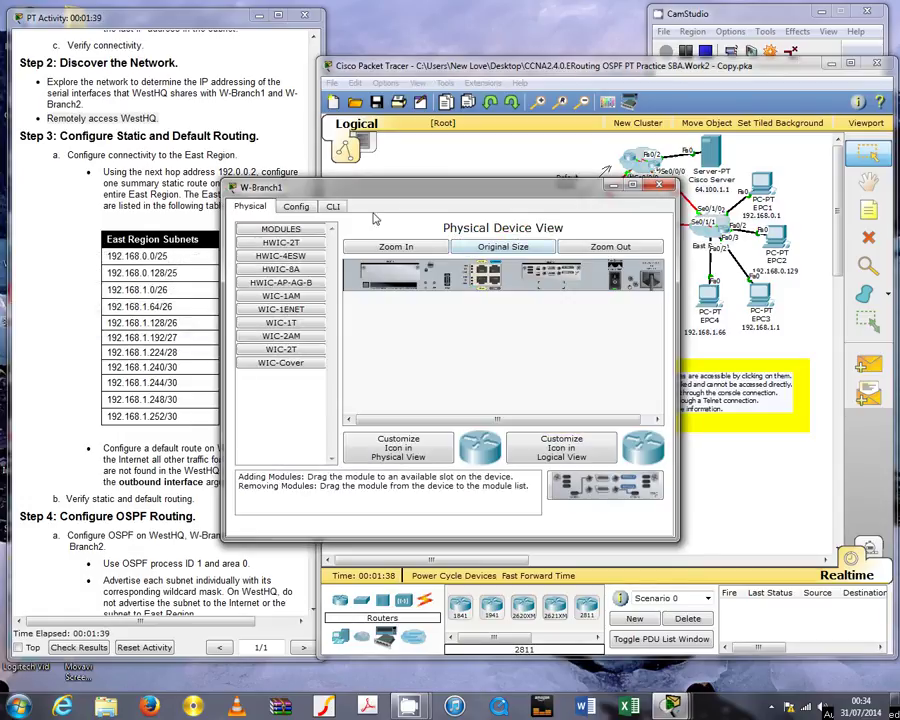
left_click_drag(336, 188, 378, 288)
left_click(376, 308)
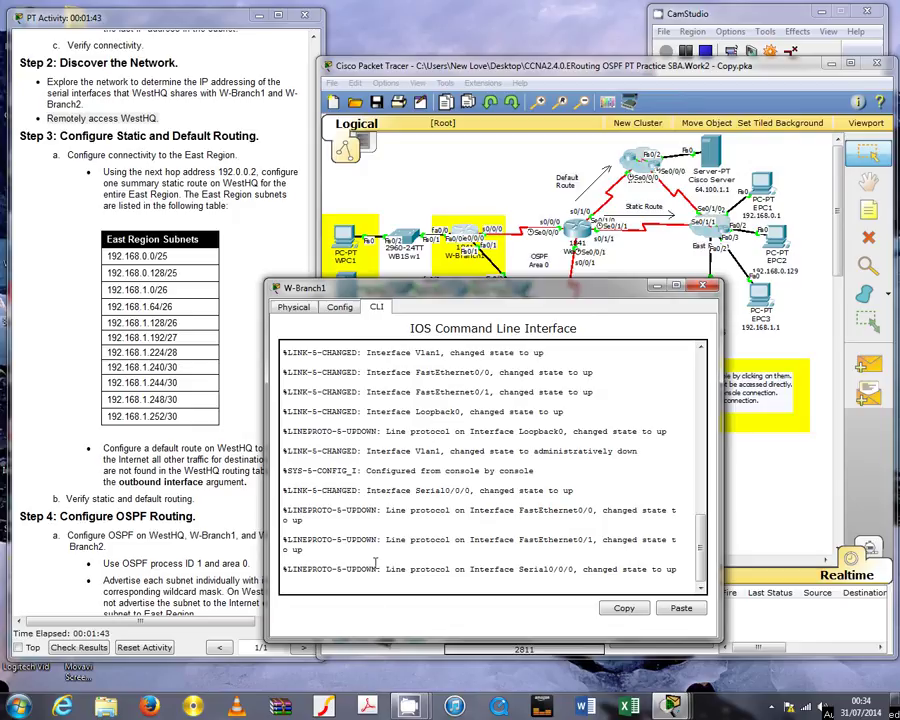
key("Return")
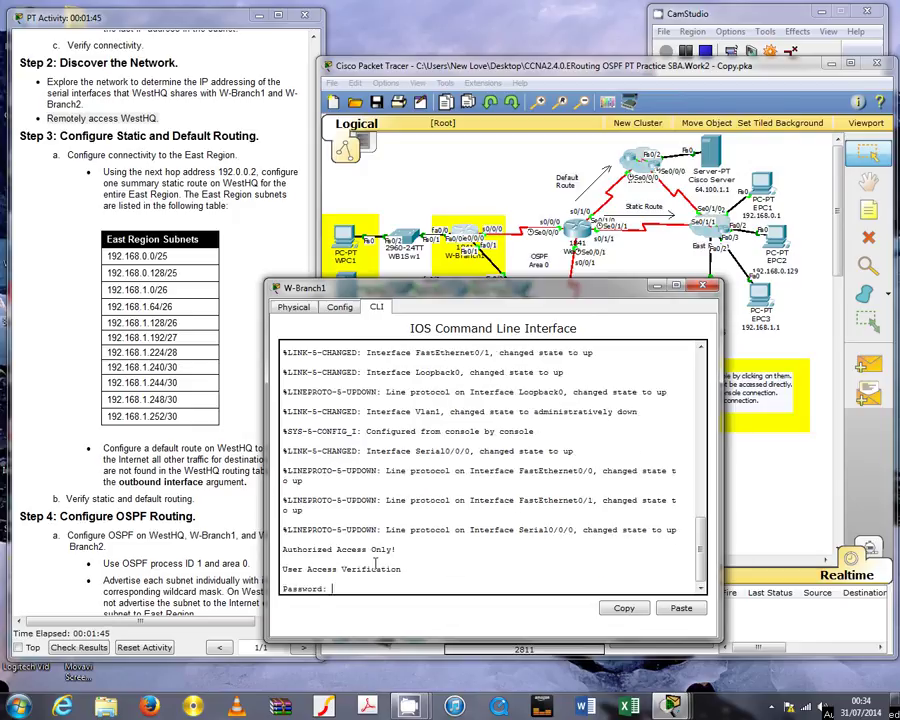
key("Return")
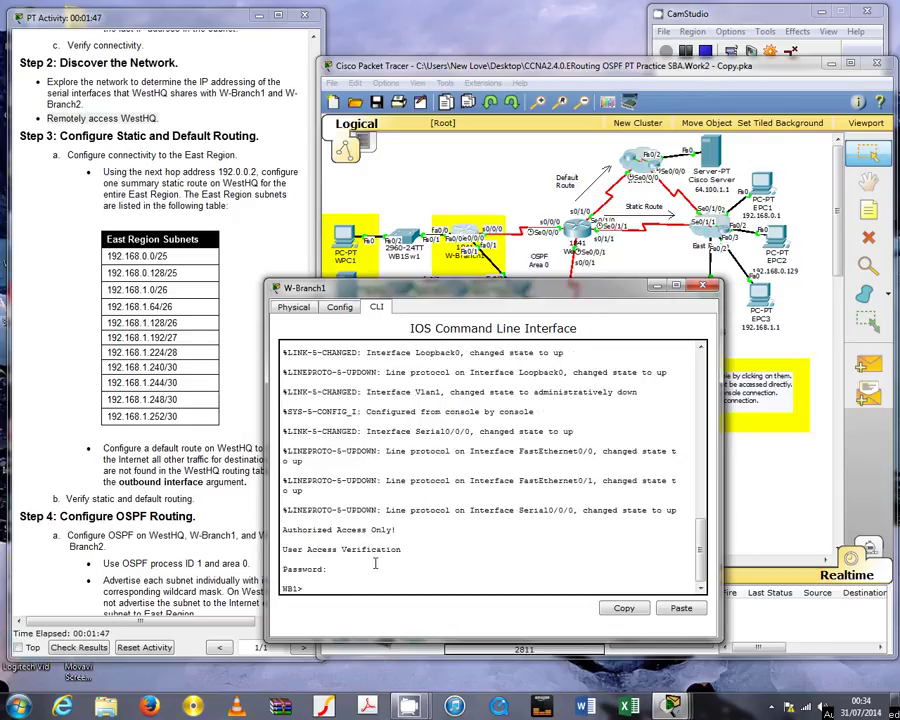
type("en")
key("Return")
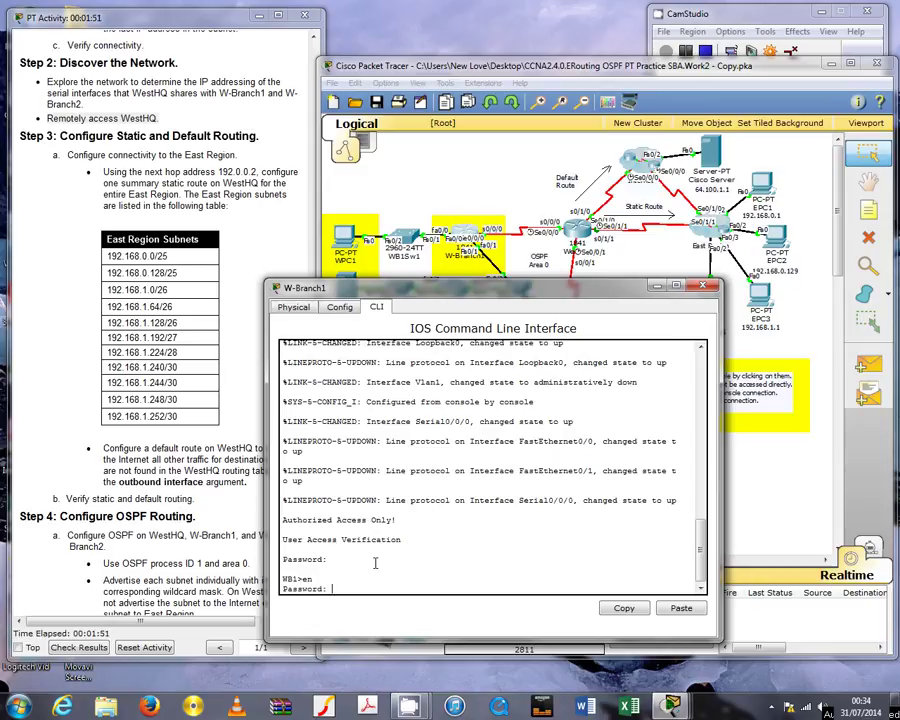
key("Return")
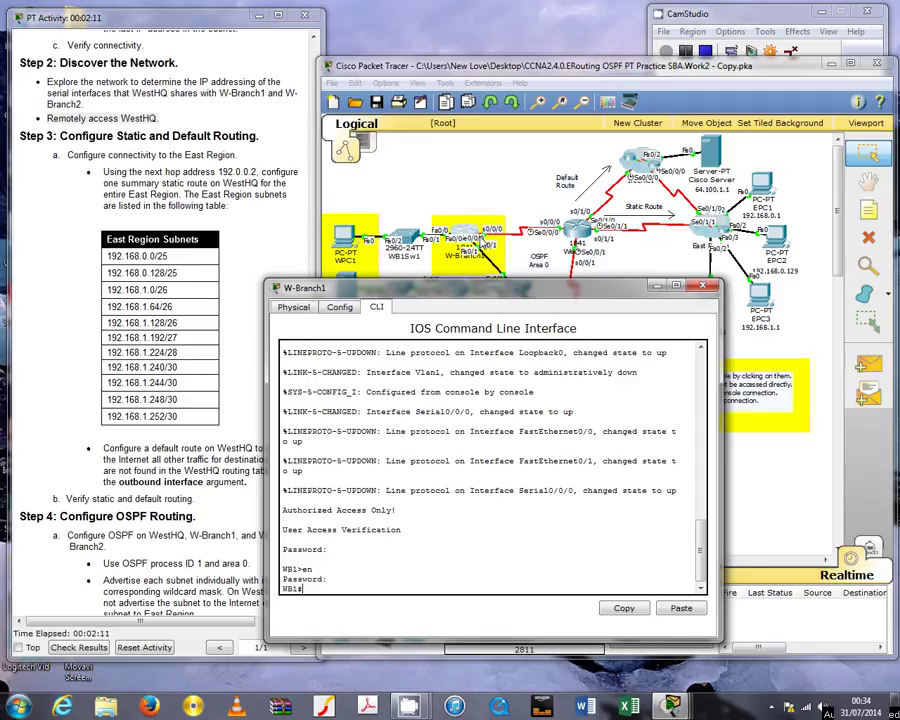
left_click(275, 215)
scroll(250, 195, "up", 10)
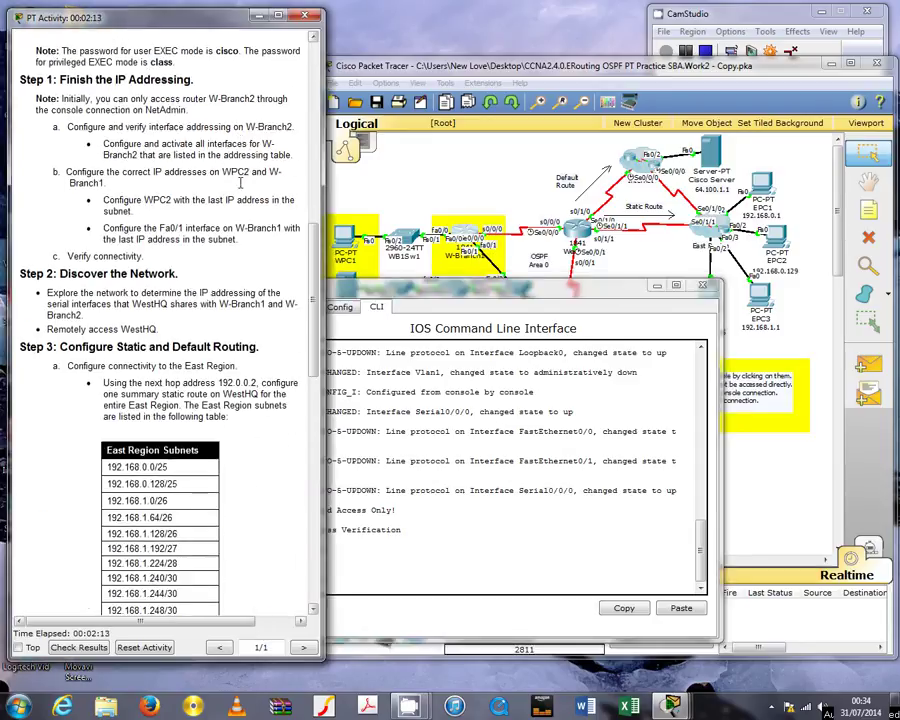
scroll(240, 180, "up", 3)
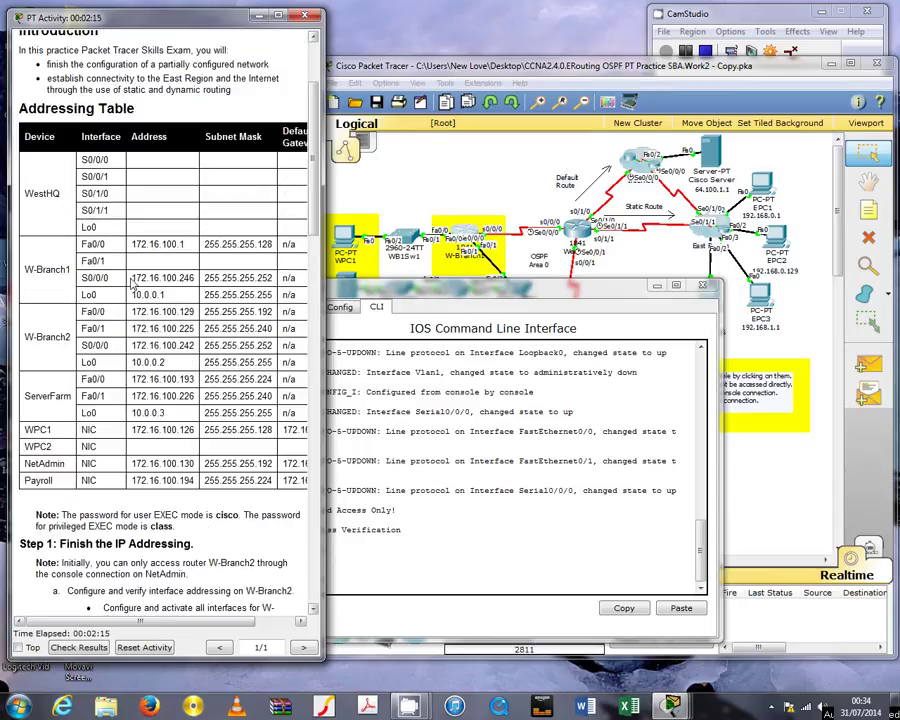
left_click_drag(133, 277, 197, 277)
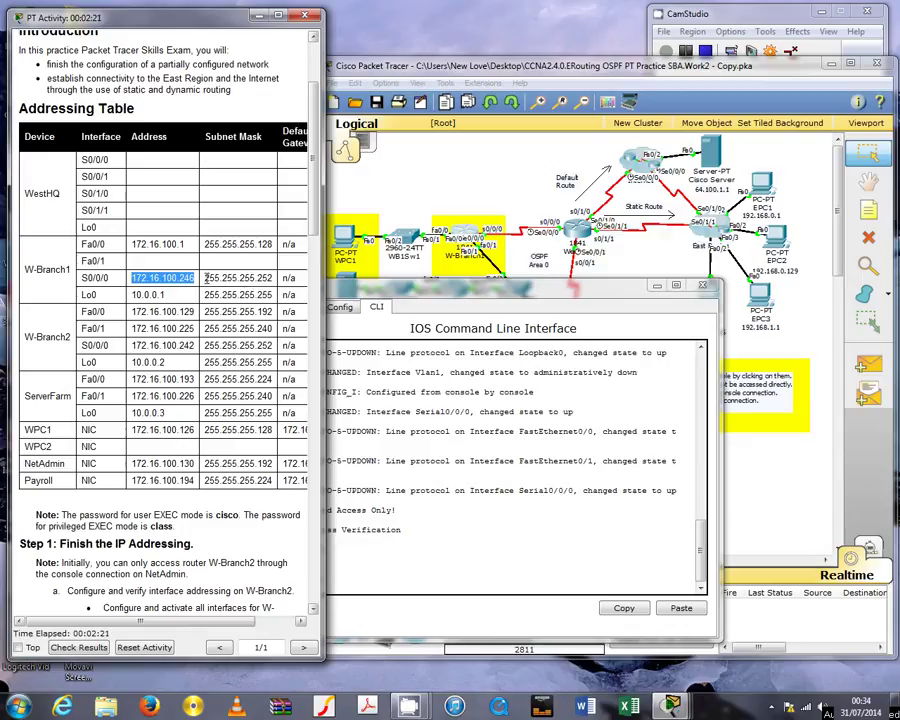
left_click_drag(205, 278, 272, 277)
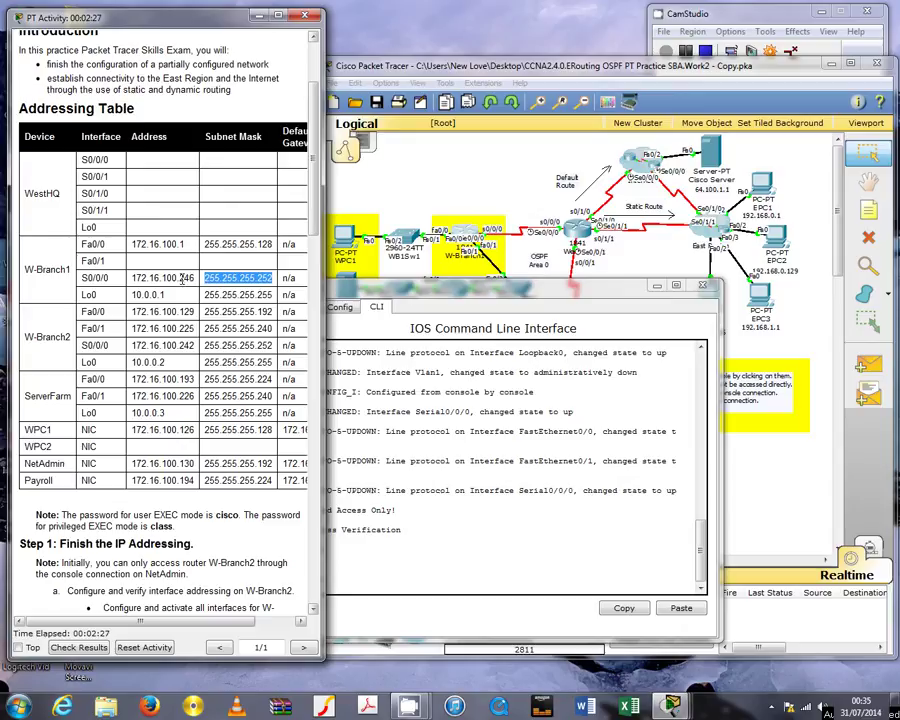
left_click_drag(181, 278, 196, 279)
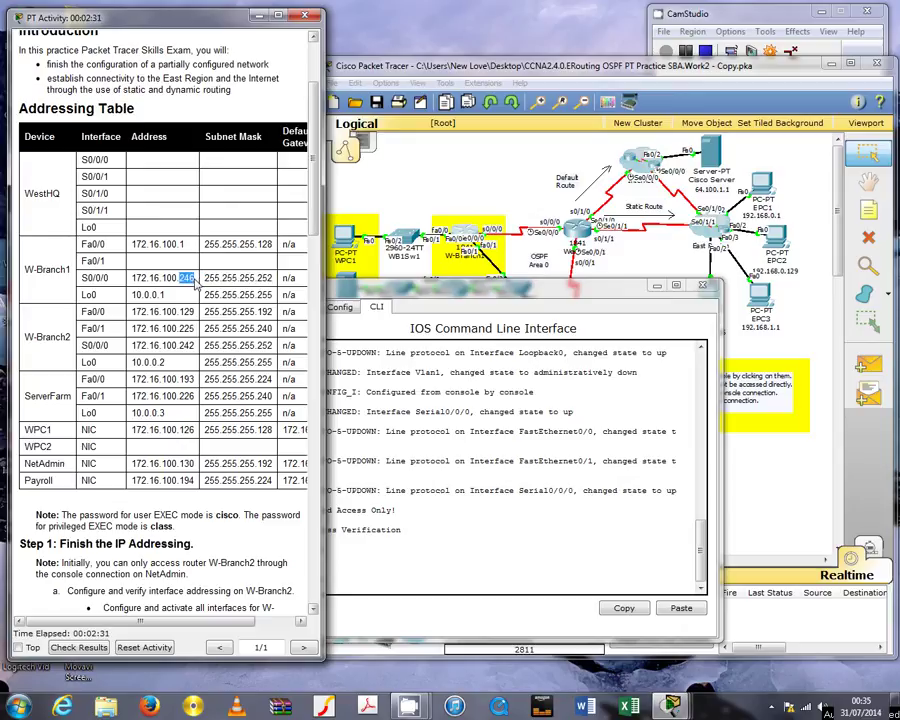
left_click(196, 283)
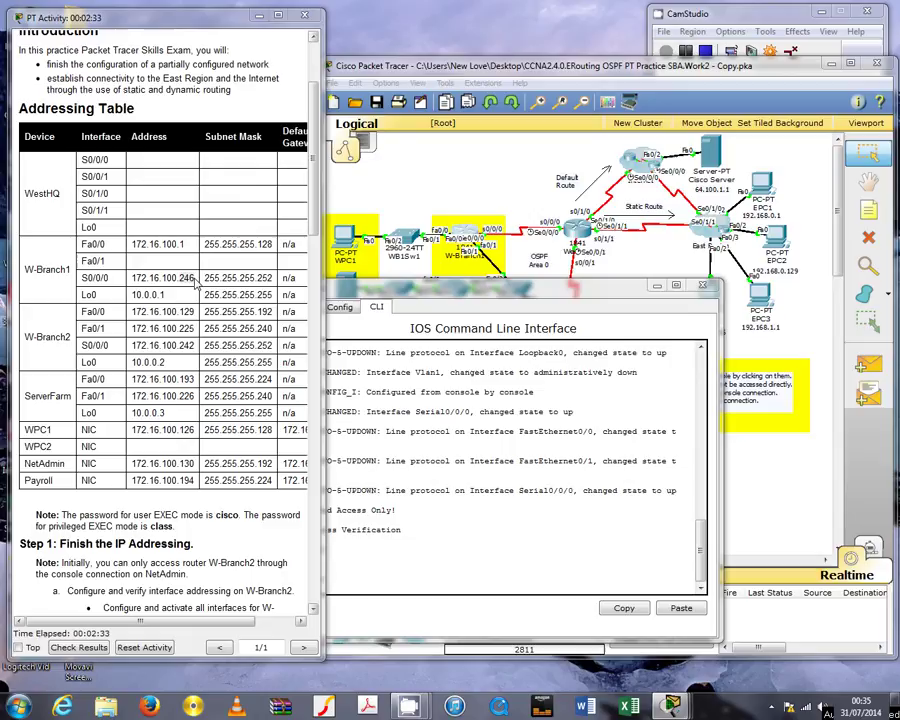
left_click(363, 585)
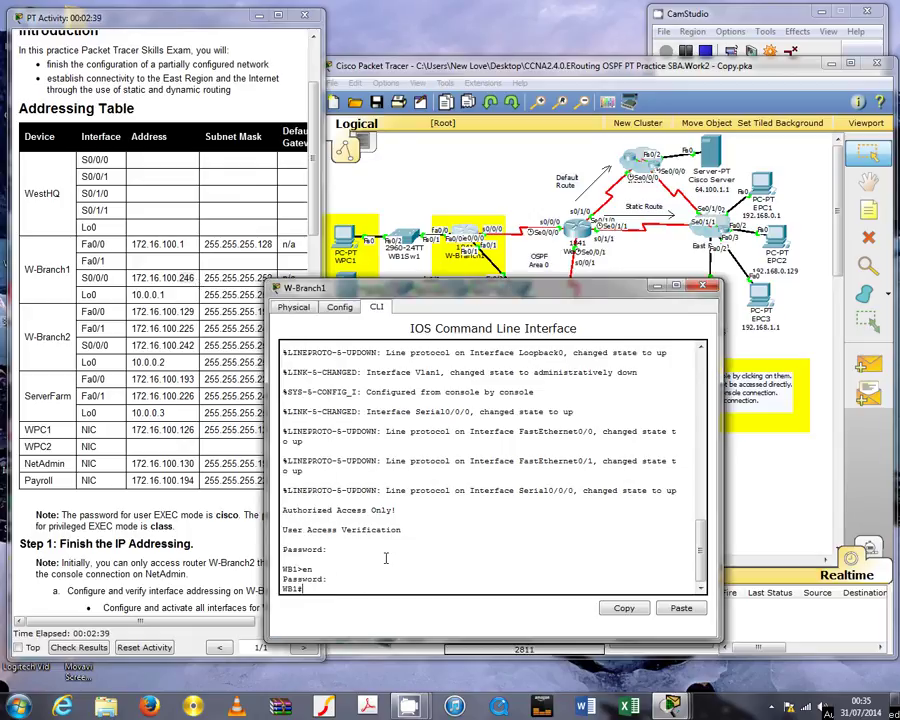
Telnet to WestHQ at 172.16.100.245, log in and enable to reach the WHQ# prompt
type("c")
type("elnet")
type(" 172.16")
type(".100")
type(".24")
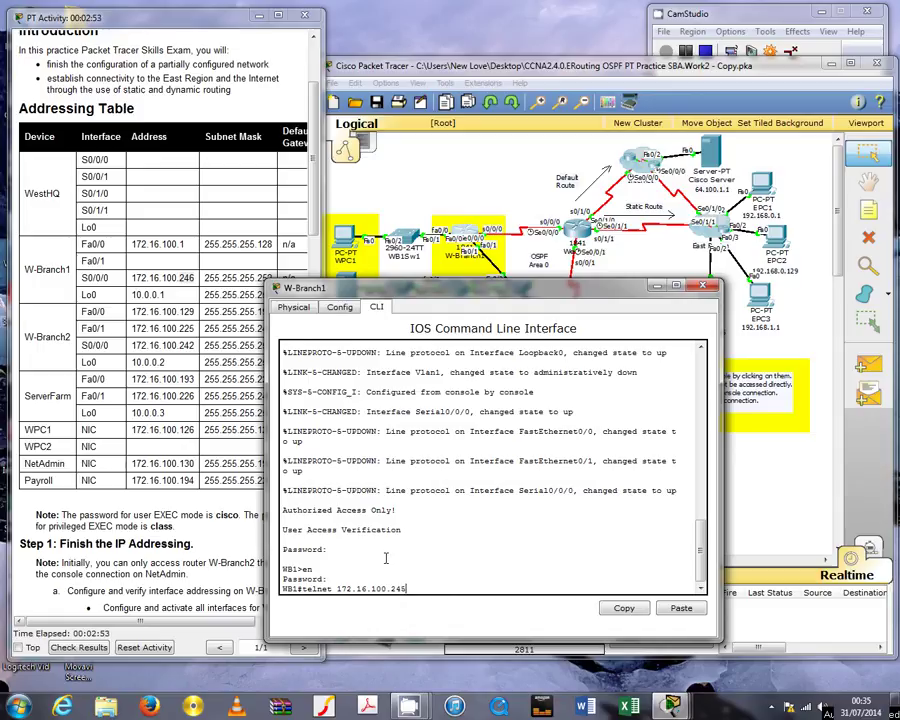
type("5")
key("Return")
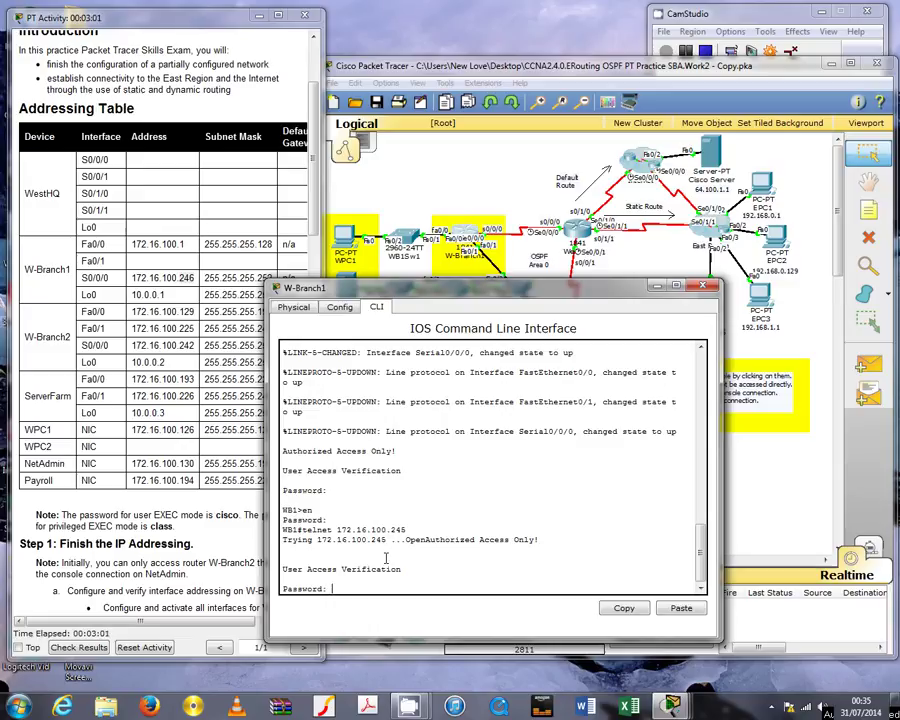
key("Return")
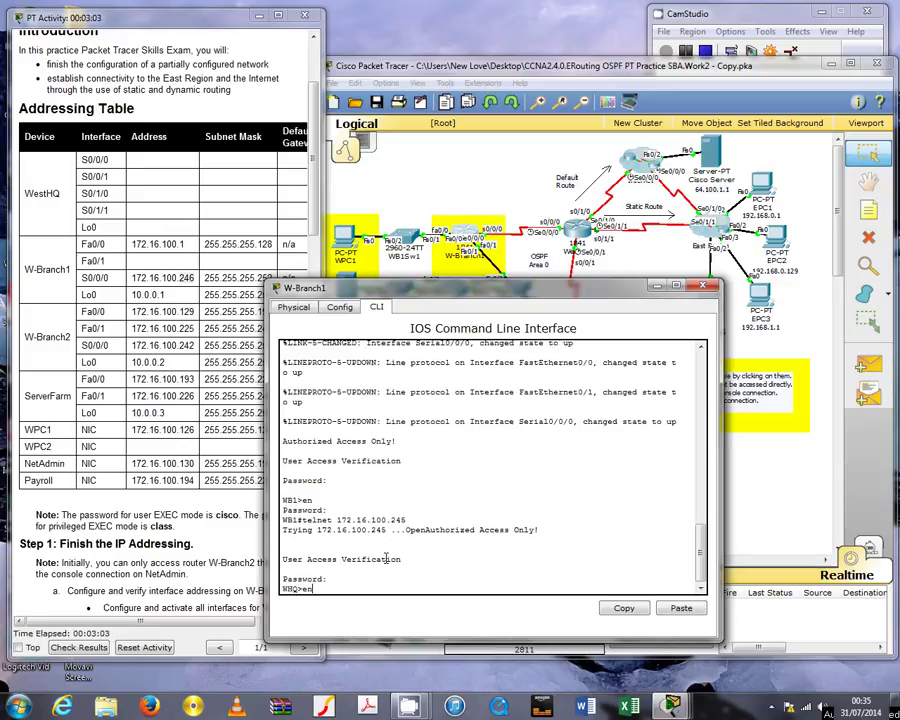
key("Return")
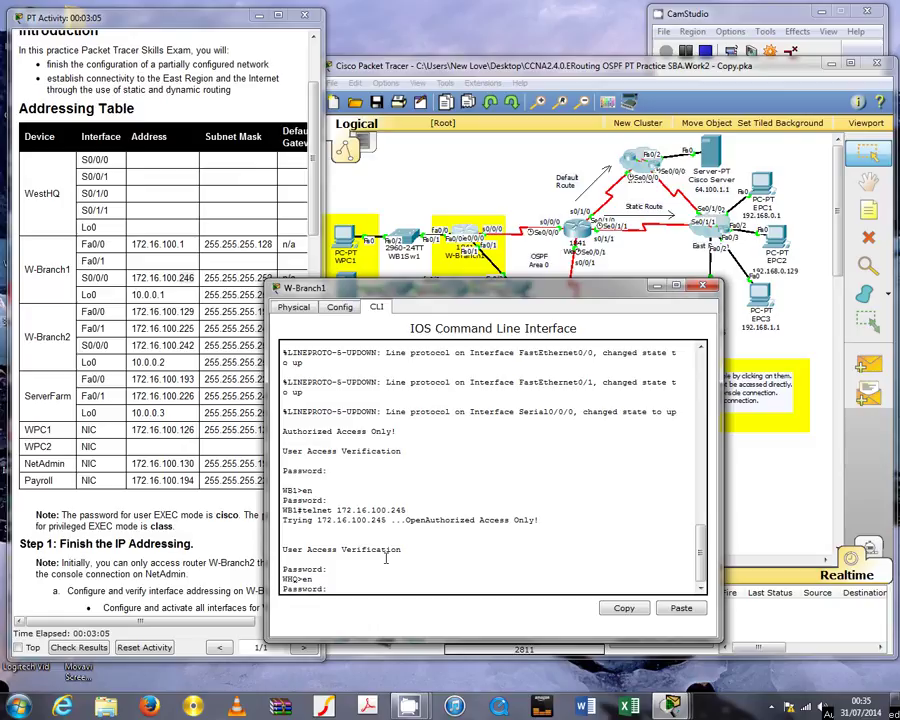
key("Return")
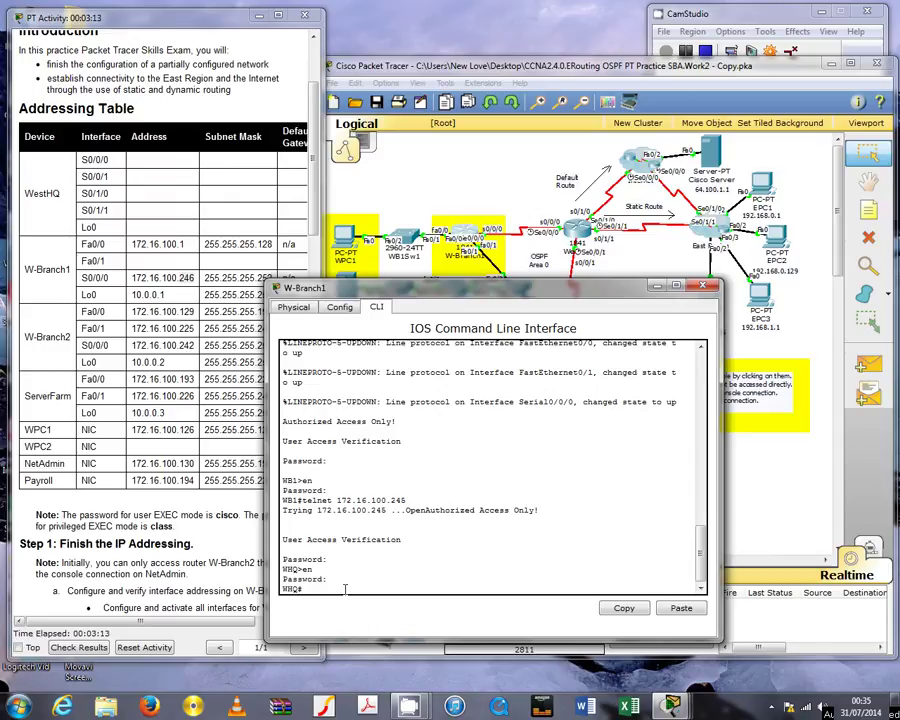
Review the IP addressing requirement in Step 2 of the activity instructions
left_click(204, 314)
scroll(204, 314, "up", 2)
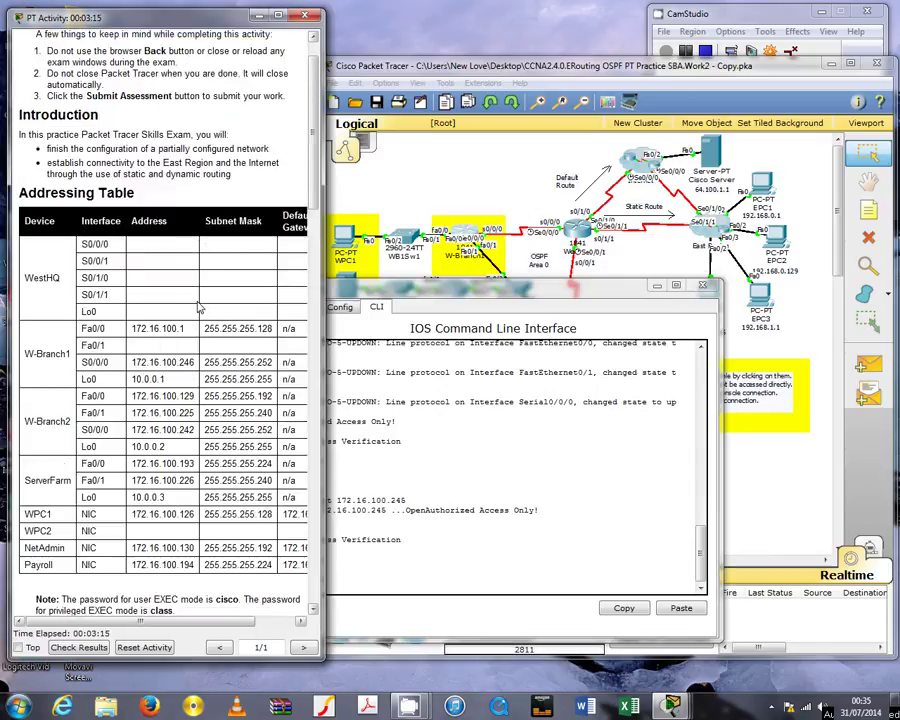
scroll(200, 310, "down", 9)
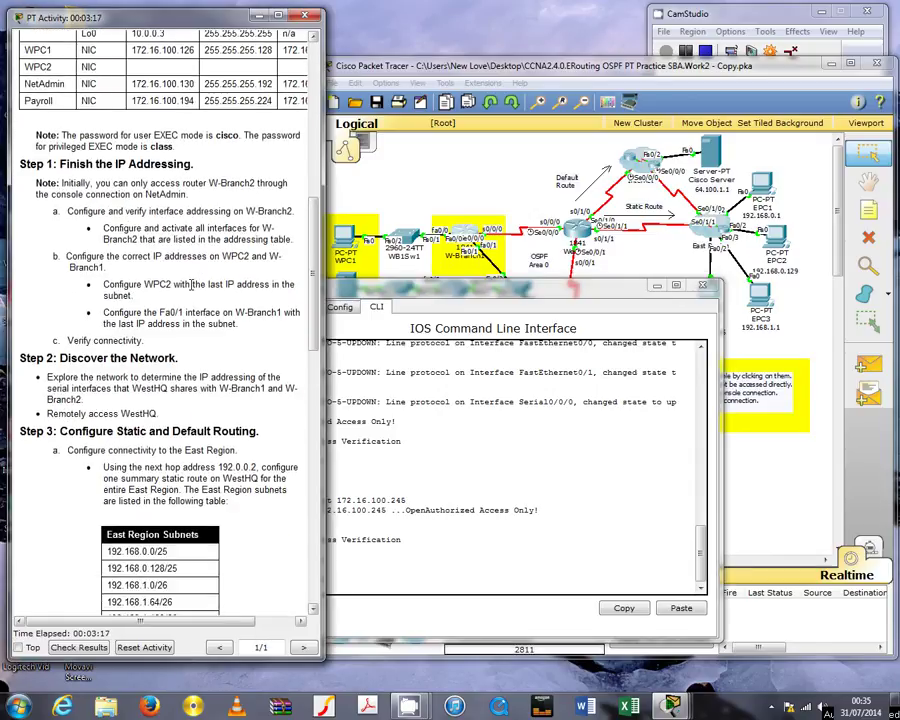
scroll(132, 196, "down", 4)
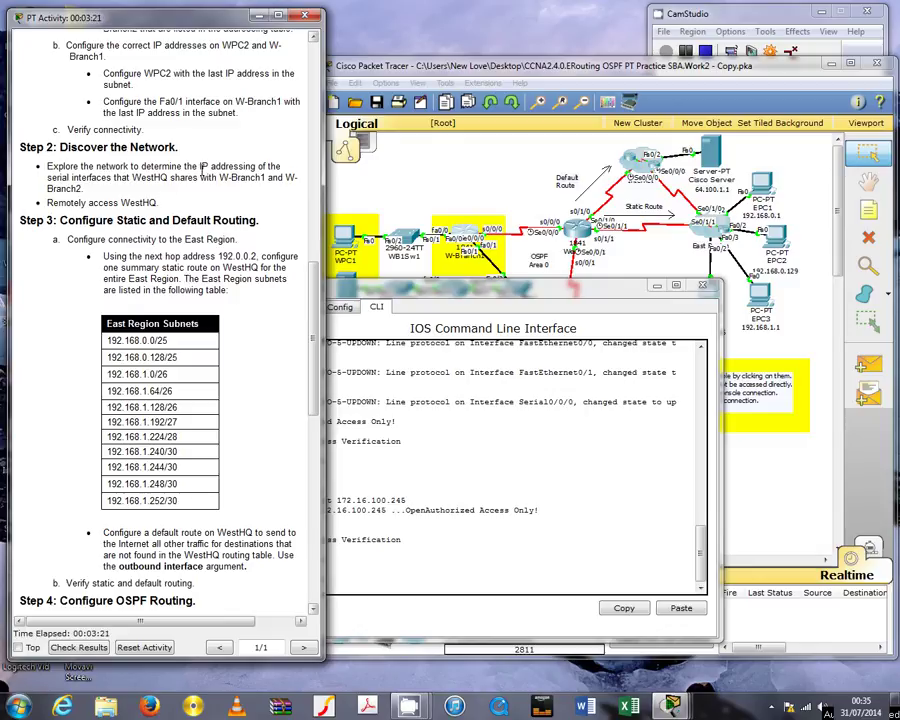
left_click_drag(200, 166, 254, 167)
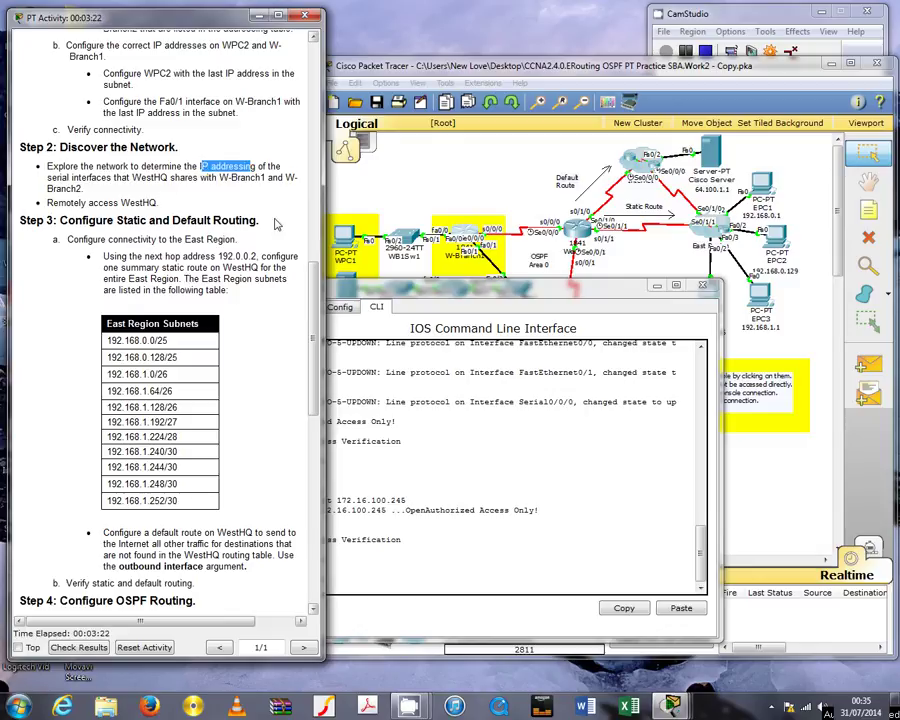
Run sh ip int brief on WestHQ and select the four serial interface rows
left_click(408, 619)
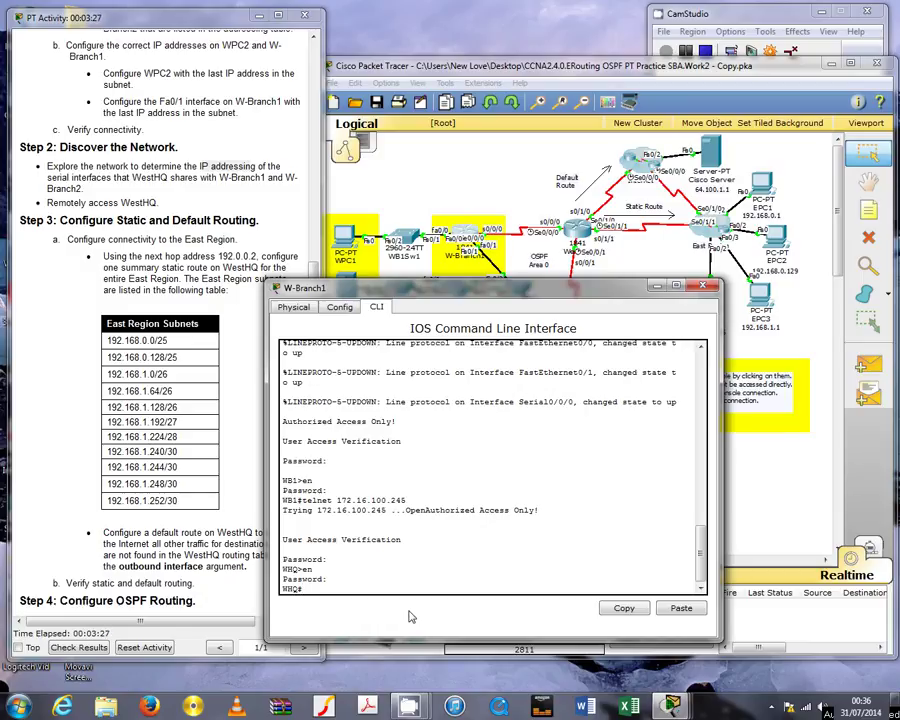
type("sh ip int brief")
key("Return")
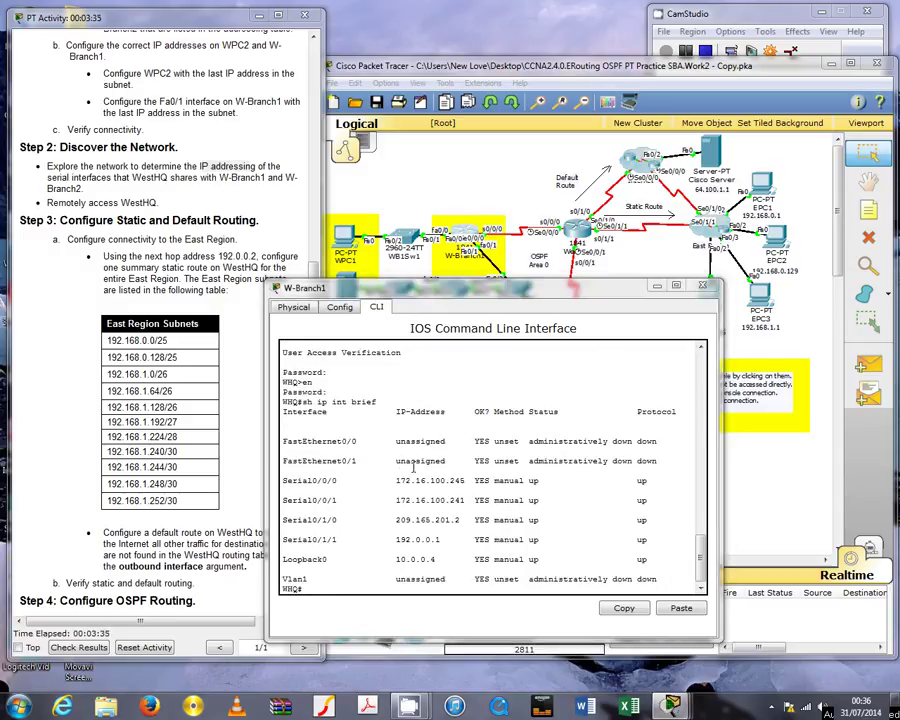
left_click_drag(396, 481, 553, 541)
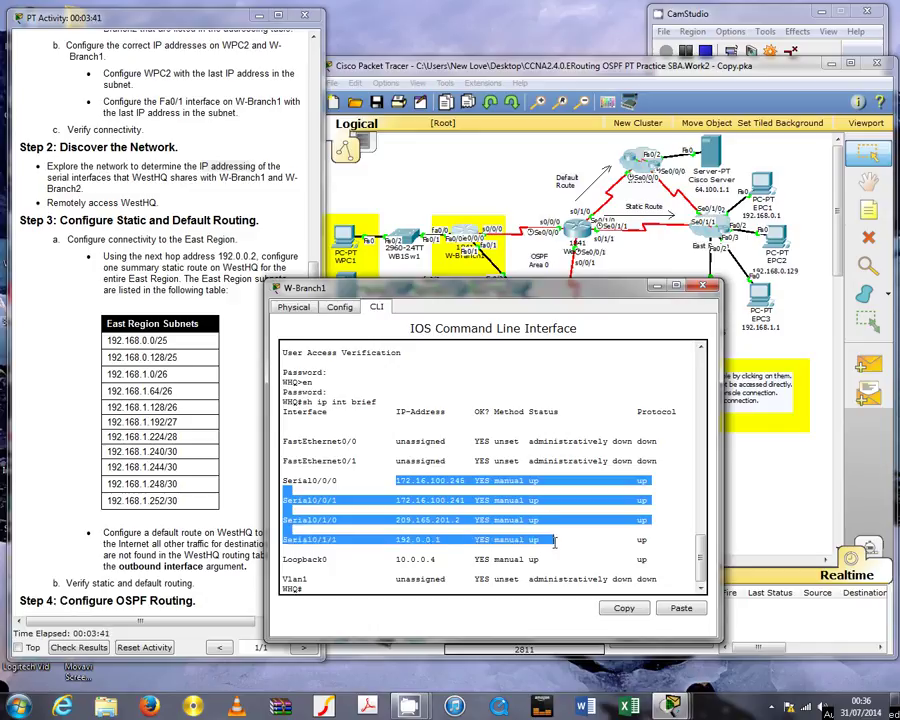
right_click(546, 536)
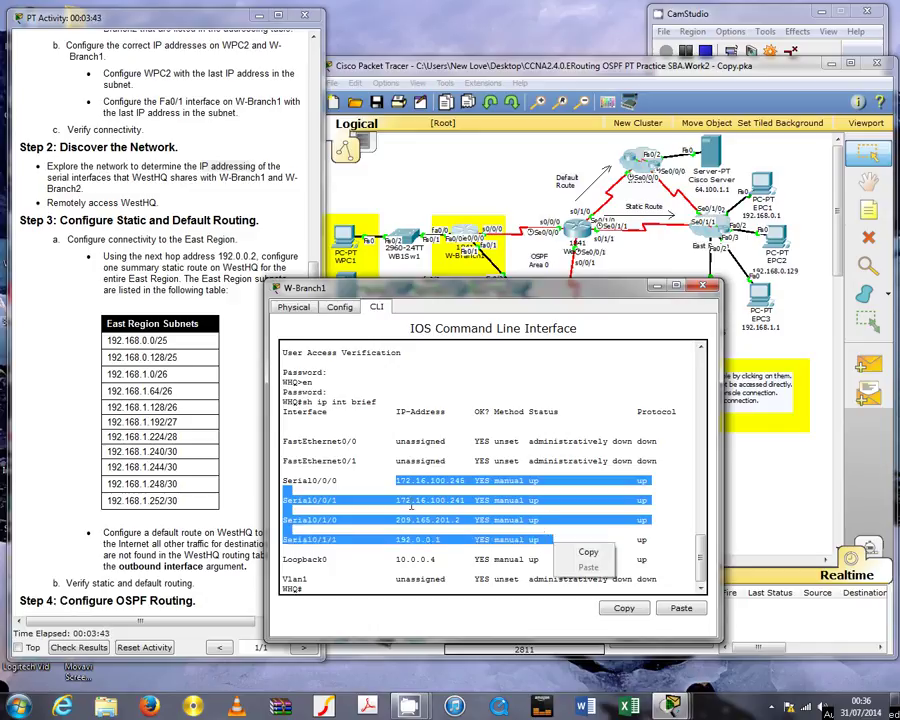
Compare WestHQ's serial addresses against its rows in the Addressing Table
left_click(160, 240)
scroll(160, 240, "up", 3)
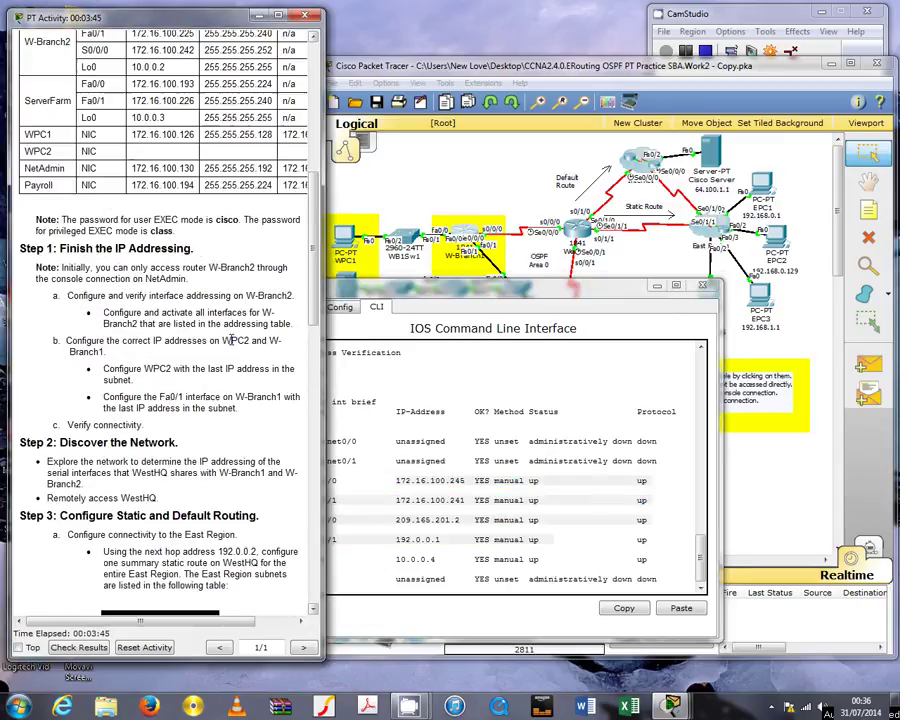
scroll(229, 340, "up", 5)
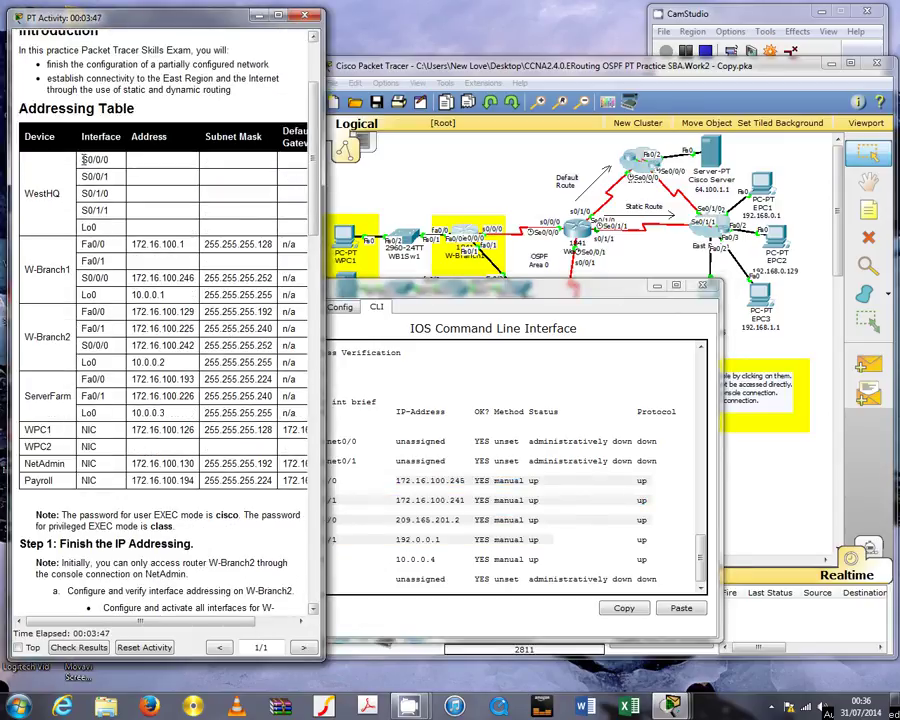
left_click_drag(84, 160, 247, 214)
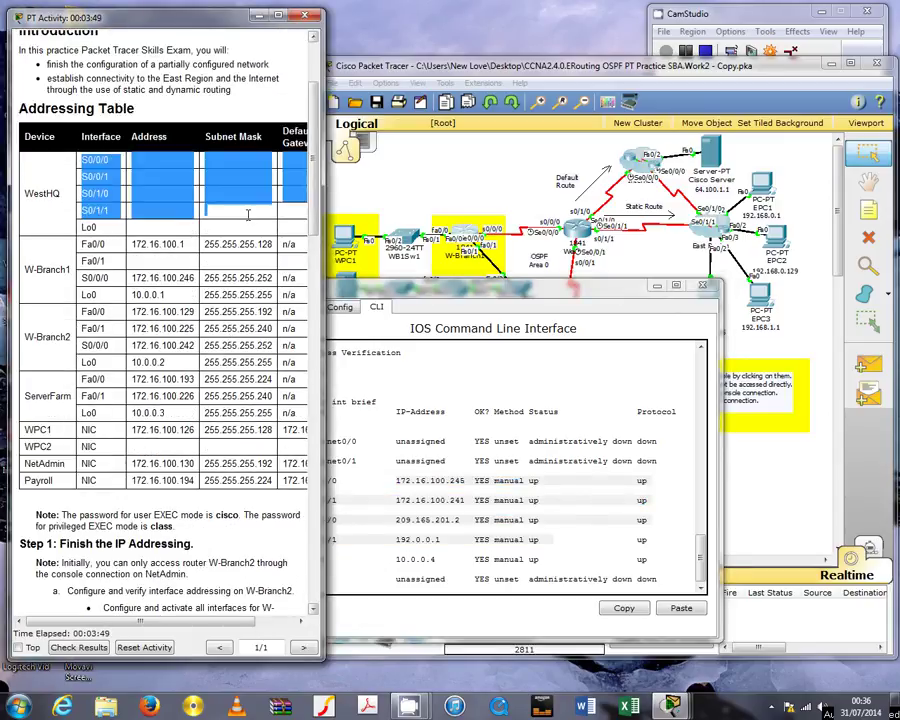
left_click(165, 336)
left_click(357, 567)
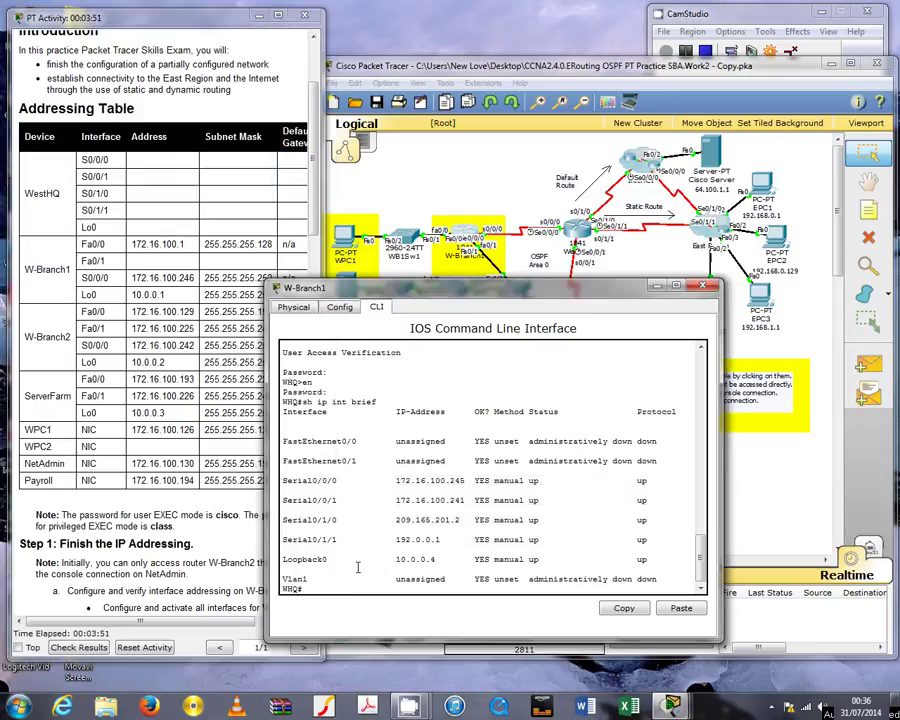
left_click(115, 360)
scroll(160, 510, "down", 4)
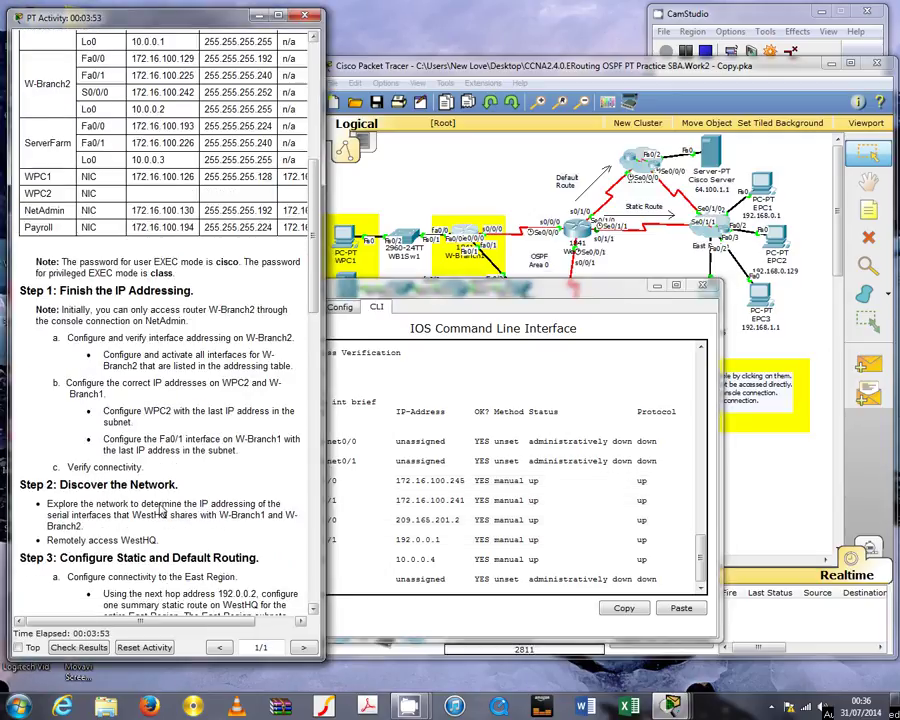
Highlight the Step 3 static and default routing heading and the summary static route requirement
scroll(160, 510, "down", 7)
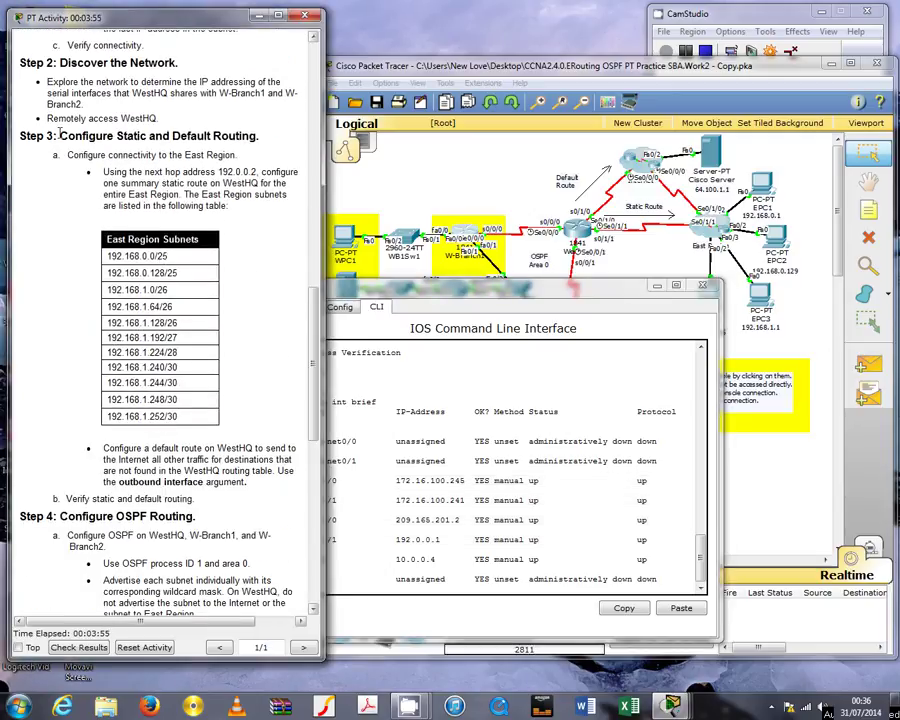
left_click_drag(30, 136, 265, 138)
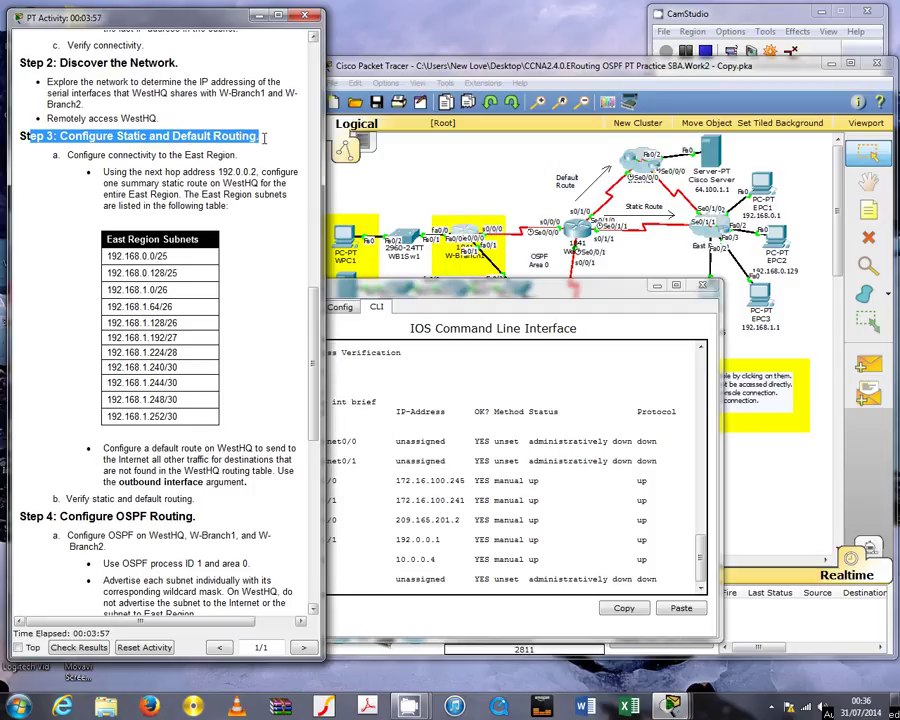
left_click(171, 133)
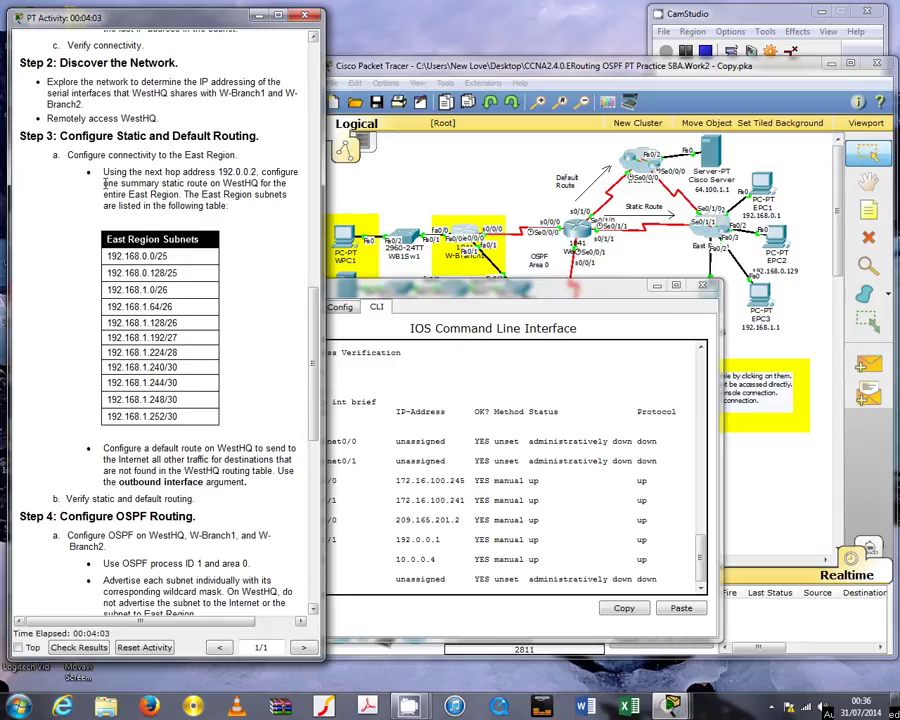
left_click_drag(103, 184, 215, 183)
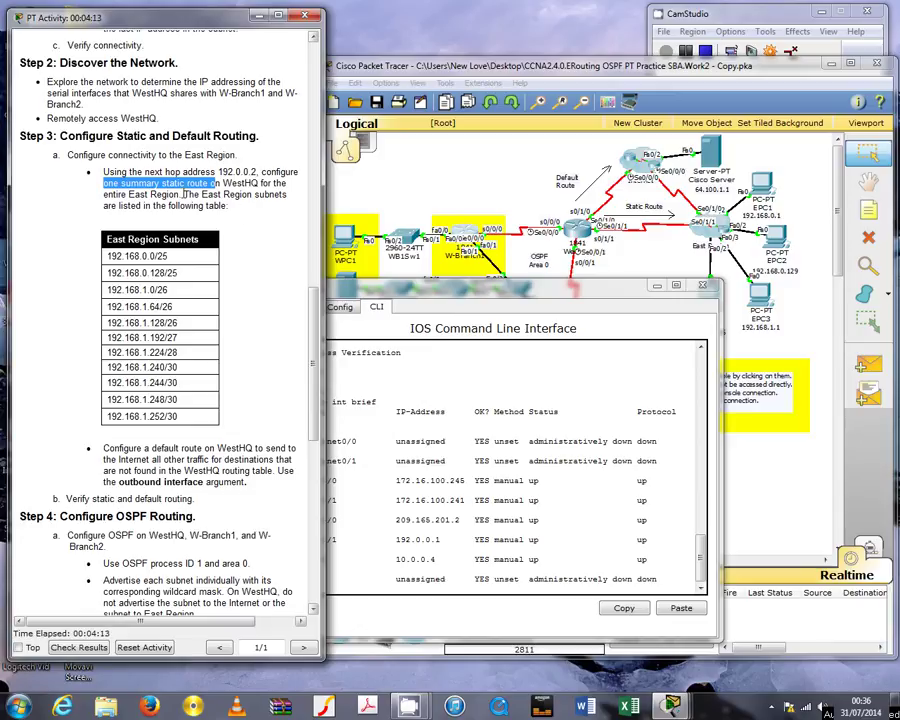
Mark the eleven East Region subnets, the default route and outbound interface requirements
scroll(130, 137, "down", 2)
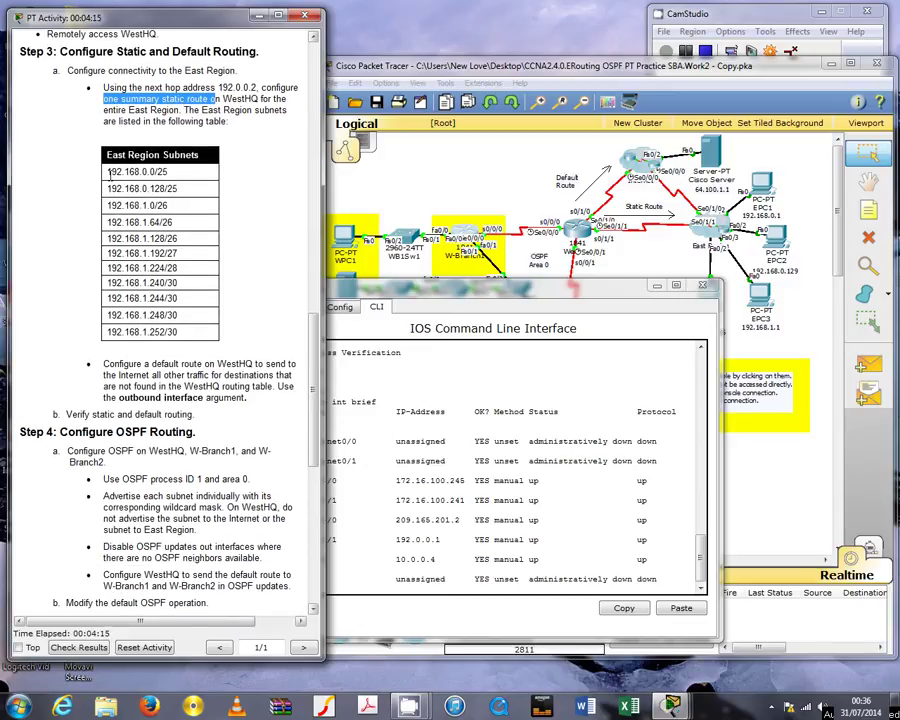
left_click_drag(109, 172, 193, 331)
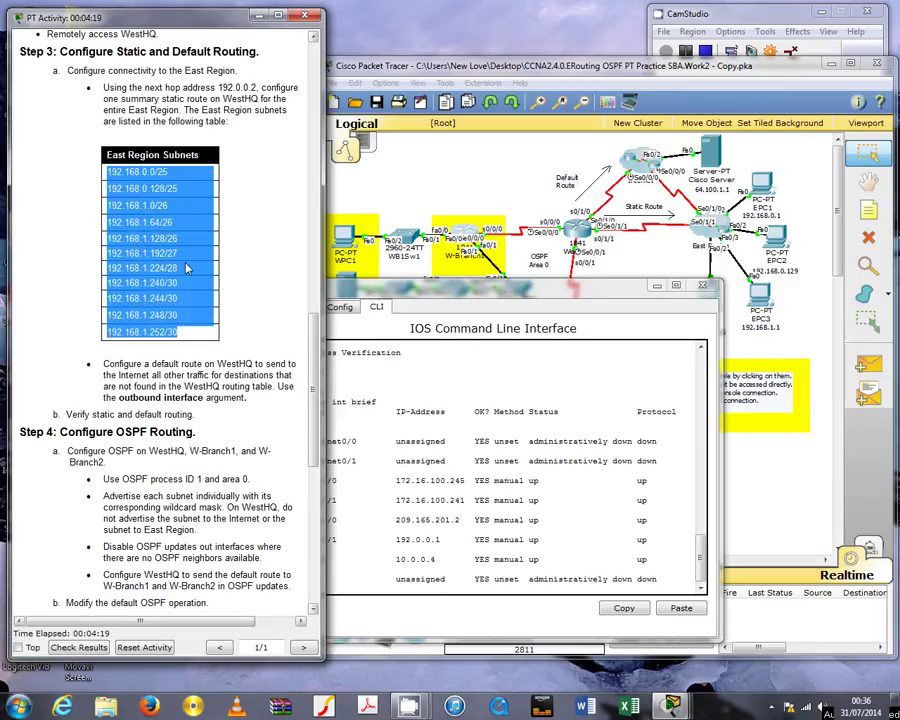
left_click(196, 185)
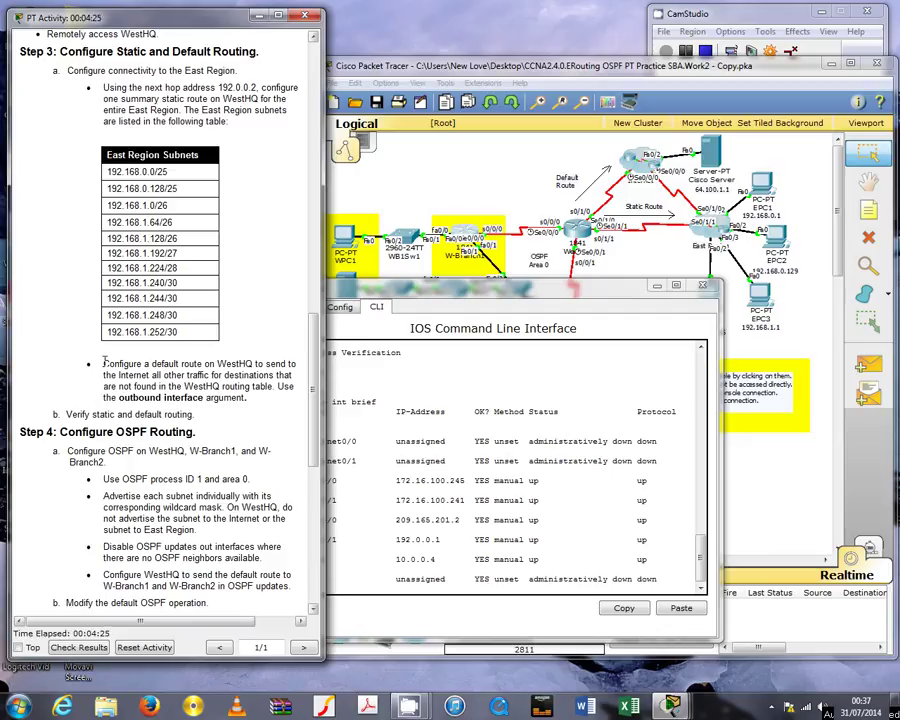
left_click_drag(103, 364, 257, 366)
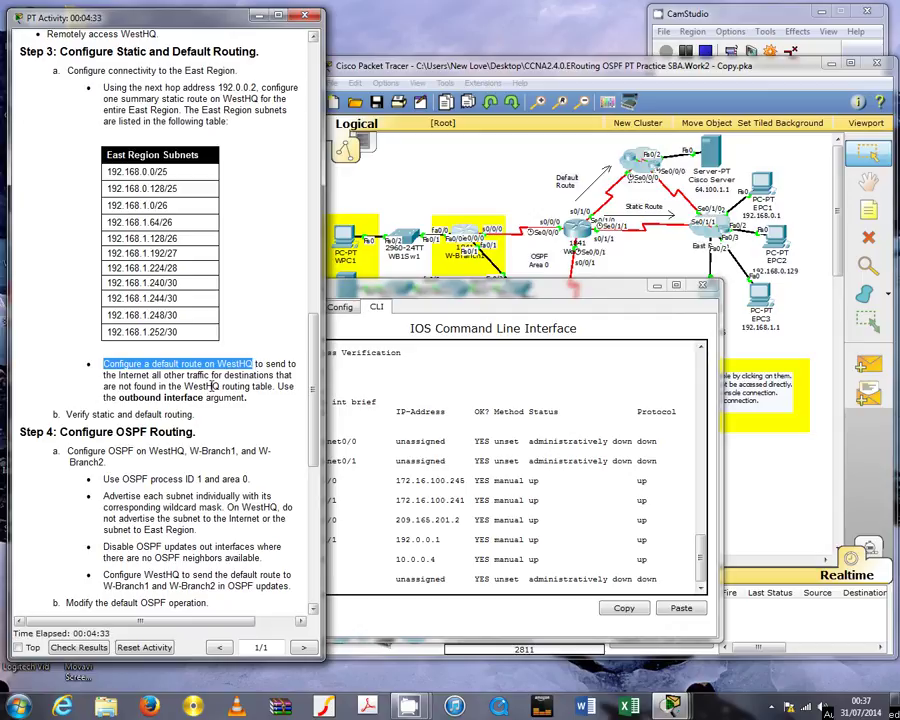
left_click(208, 373)
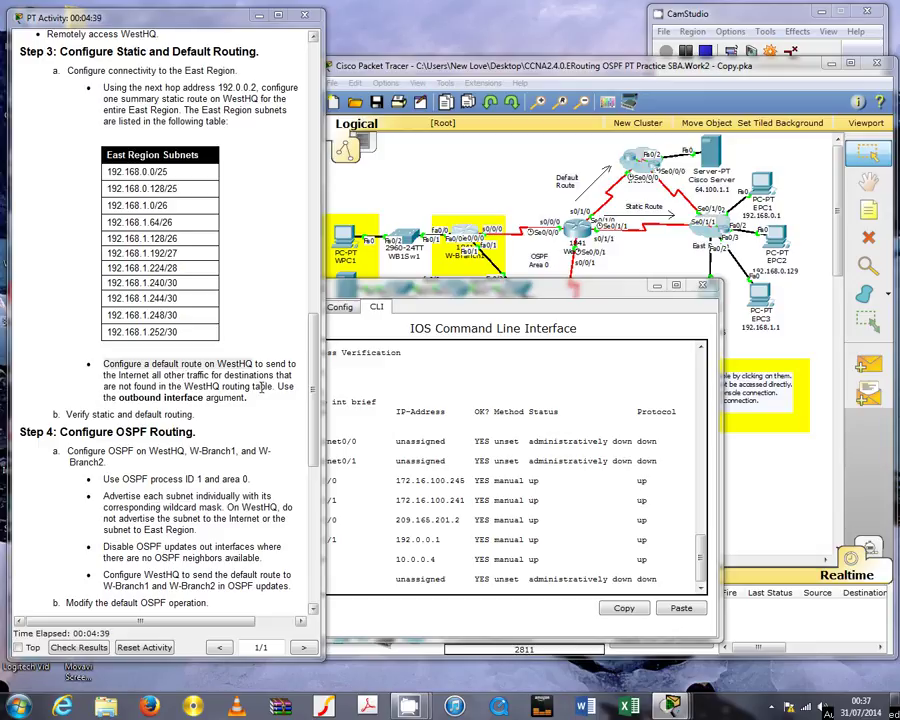
left_click_drag(275, 387, 298, 397)
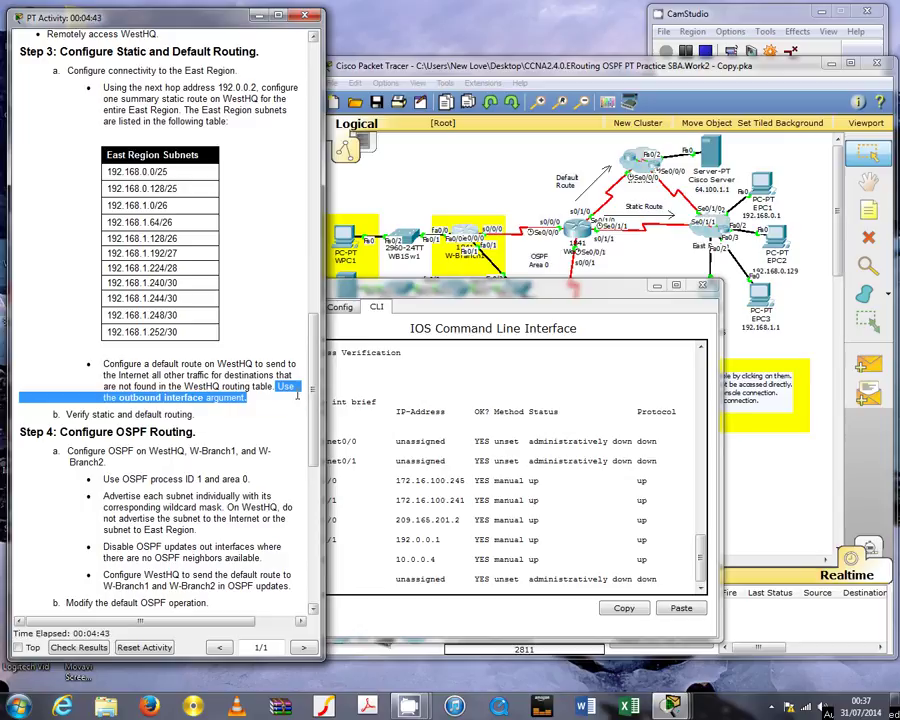
left_click(188, 250)
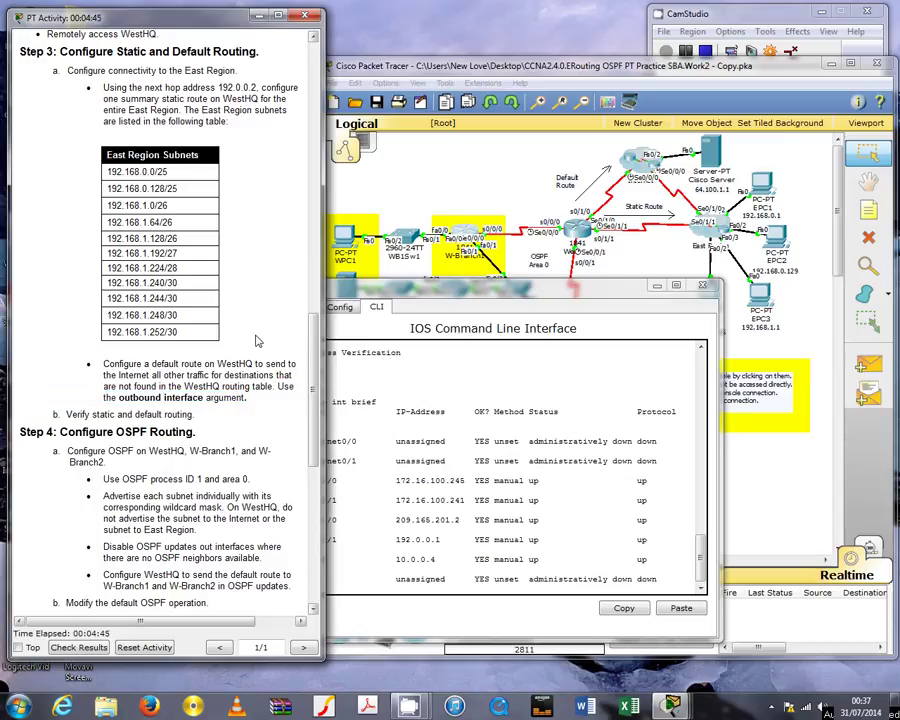
scroll(256, 340, "up", 2)
scroll(256, 338, "up", 1)
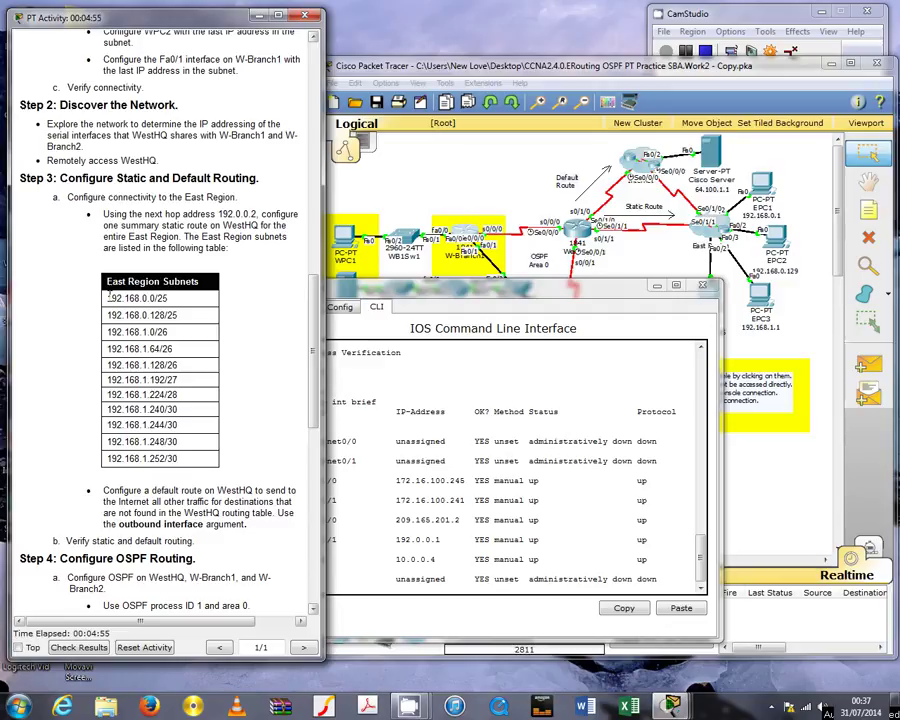
left_click_drag(109, 289, 180, 461)
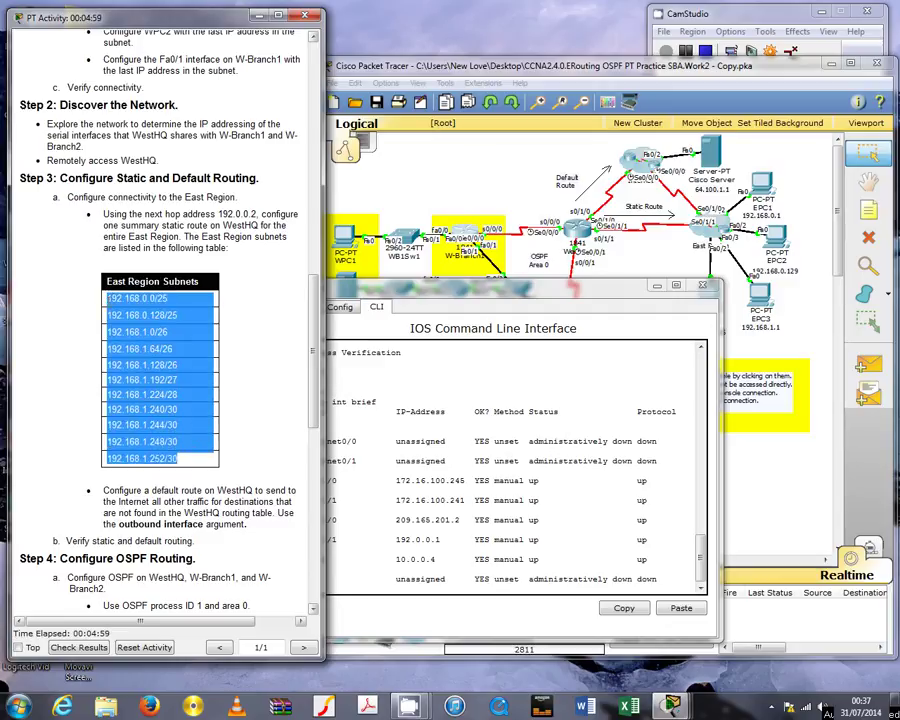
left_click(137, 298)
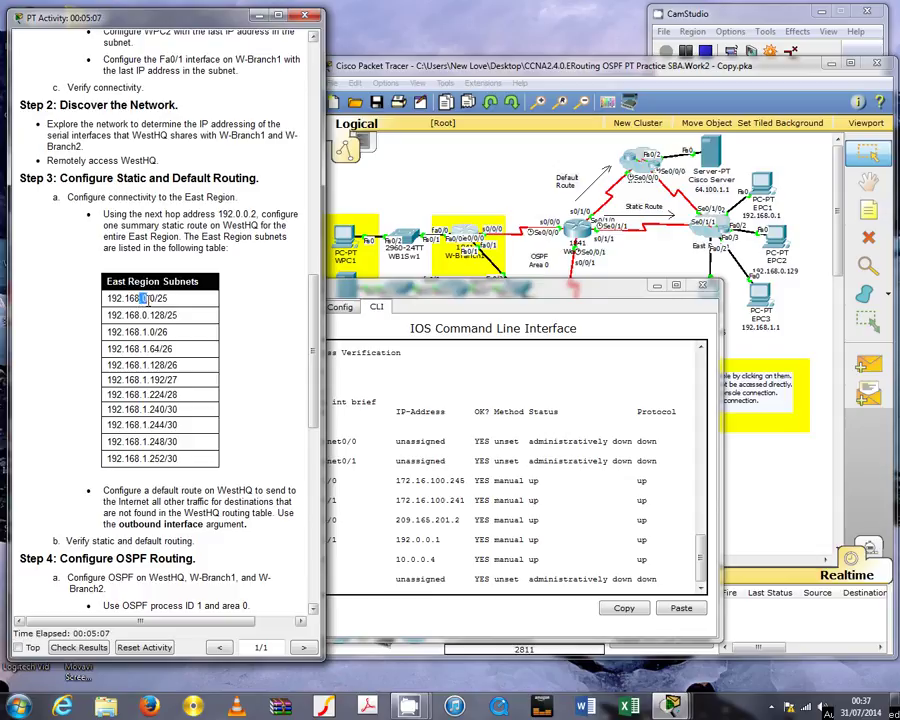
left_click_drag(143, 332, 147, 298)
left_click(143, 298)
left_click_drag(143, 298, 151, 298)
left_click_drag(143, 332, 149, 332)
left_click(145, 313)
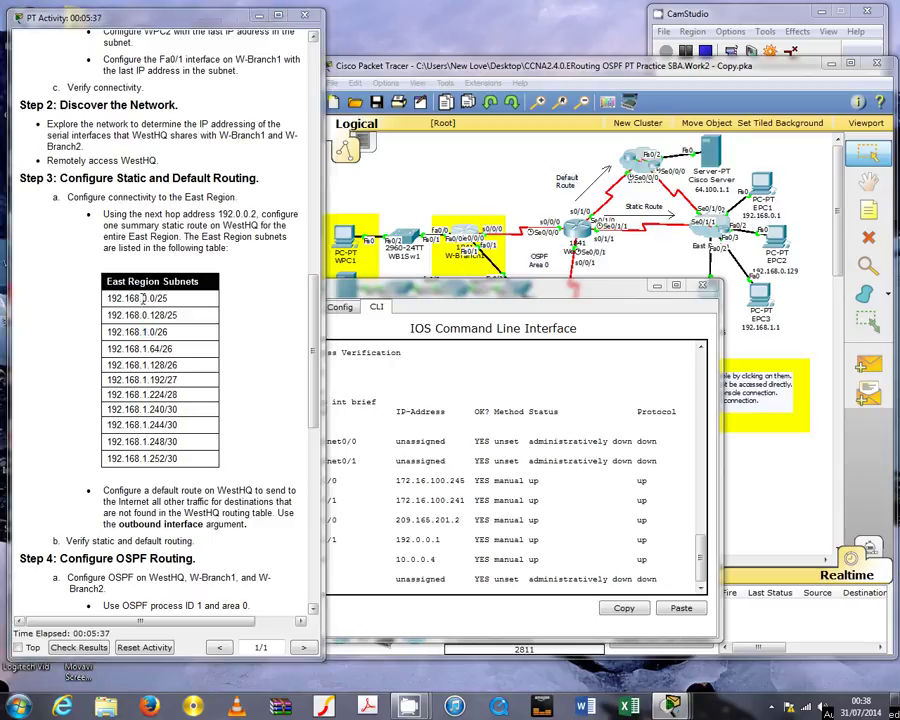
double_click(144, 298)
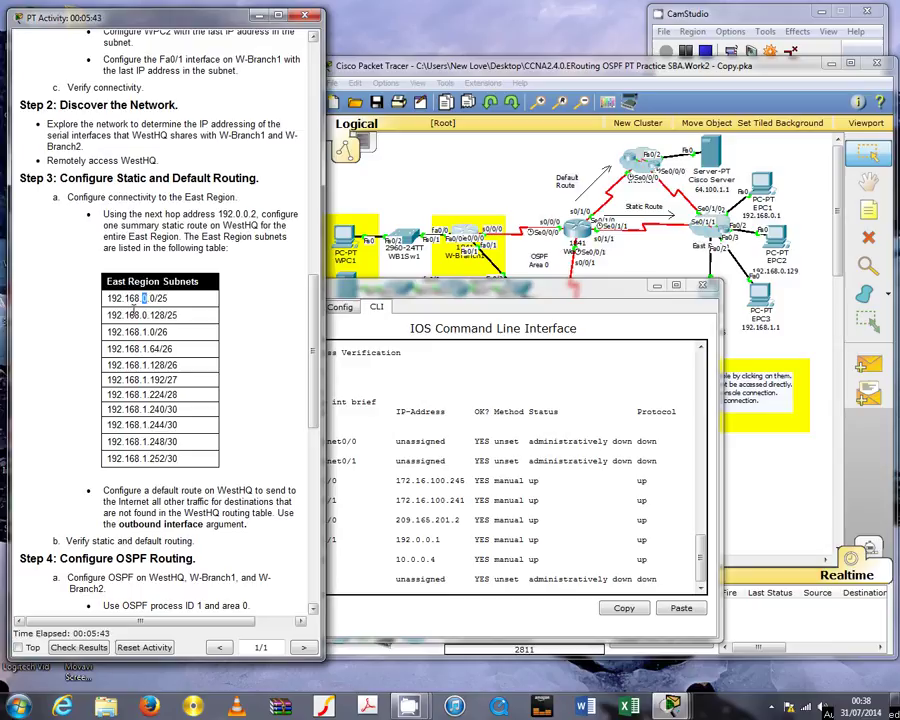
left_click_drag(107, 298, 139, 298)
left_click_drag(139, 298, 148, 298)
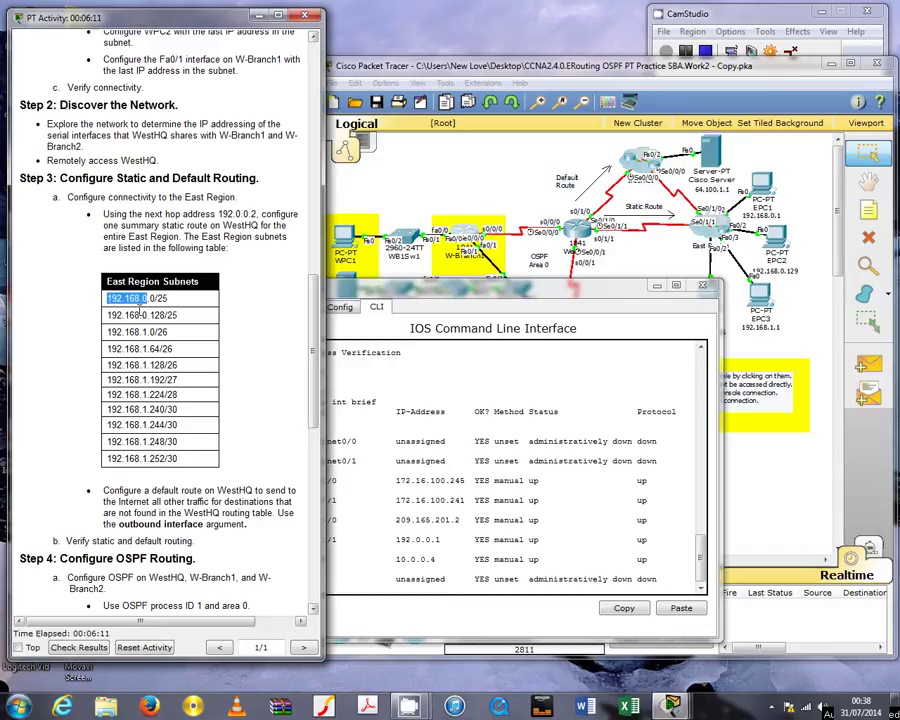
Enter global configuration mode on WestHQ with conf t and begin an ip route command
left_click(400, 587)
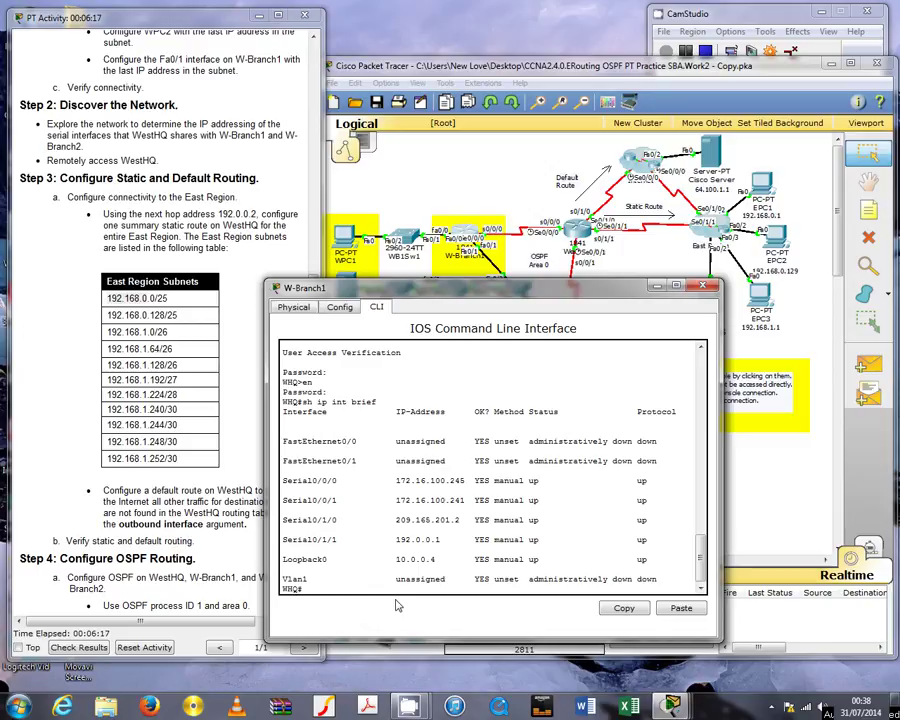
type("conf t")
key("Return")
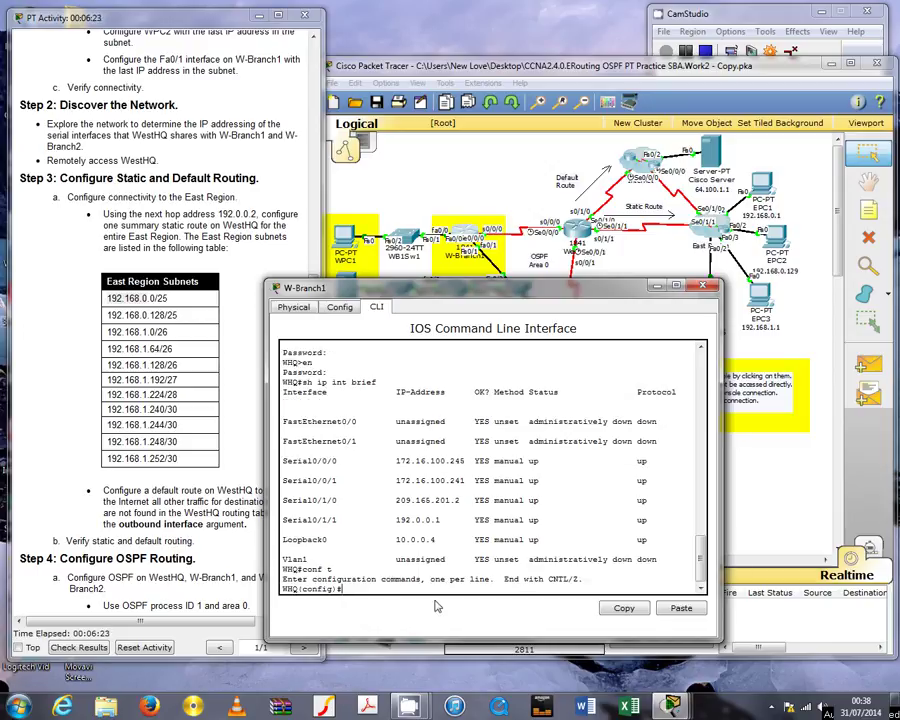
type("ip route")
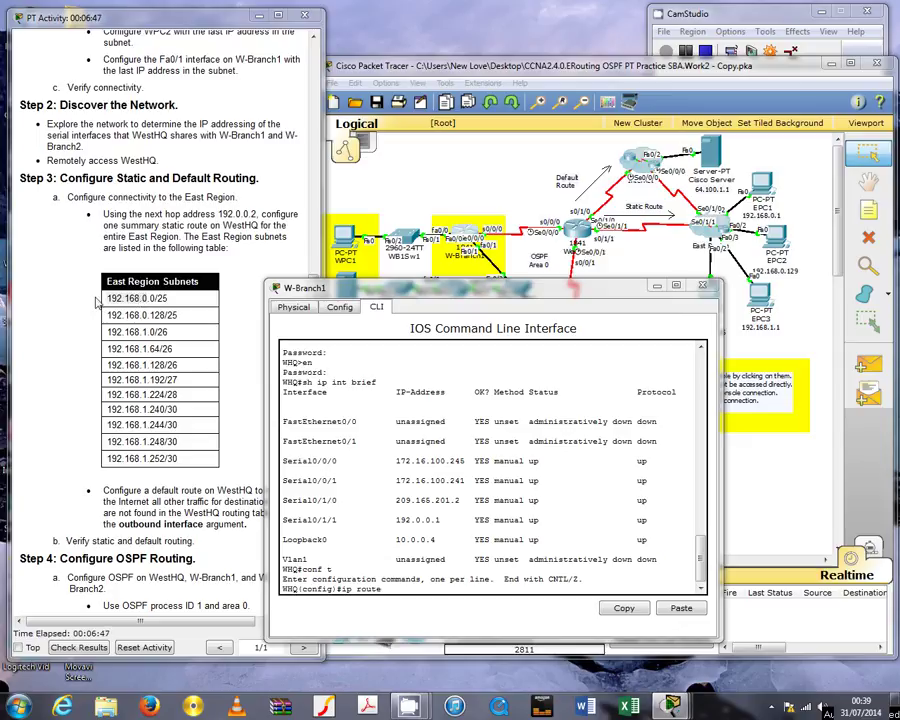
Check the first East Region subnet, then type 192.168.0.0 255.255.254.0 192.0.0.2 as the route
double_click(110, 298)
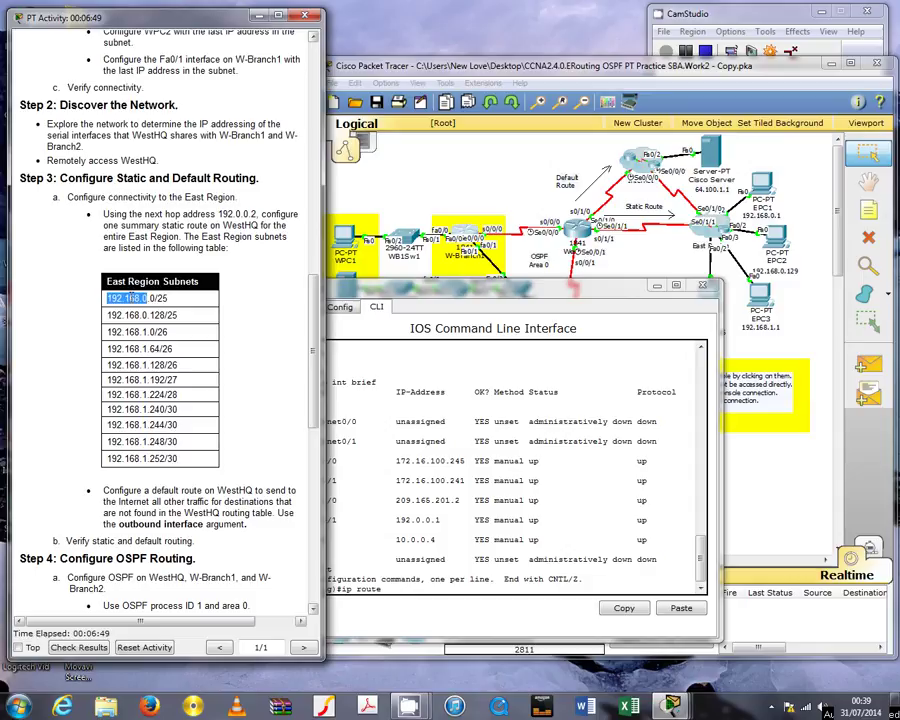
left_click(111, 297)
left_click_drag(108, 298, 145, 300)
left_click(255, 311)
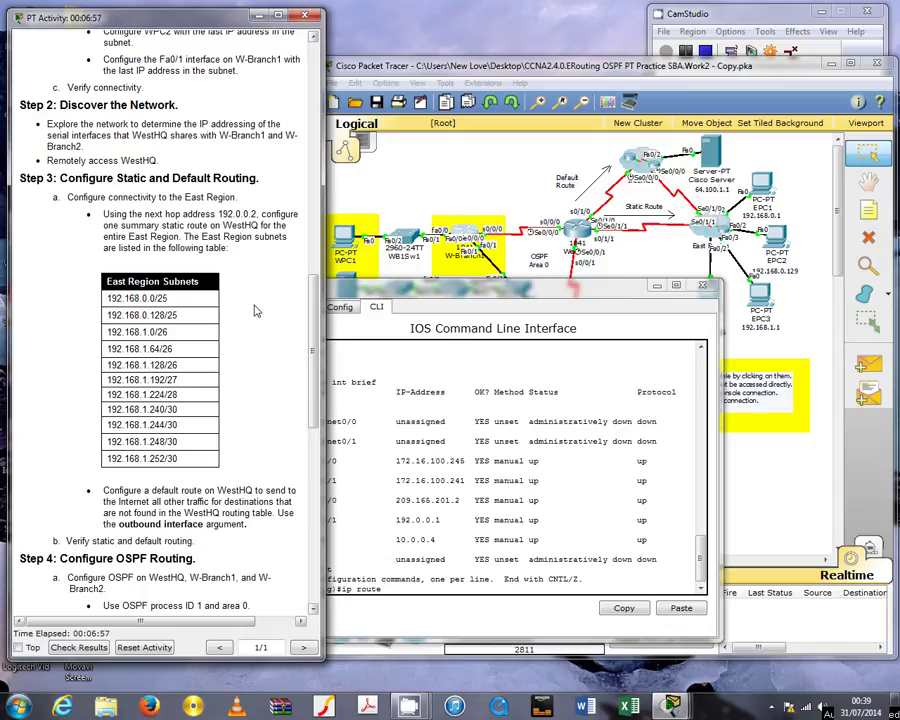
scroll(314, 416, "down", 2)
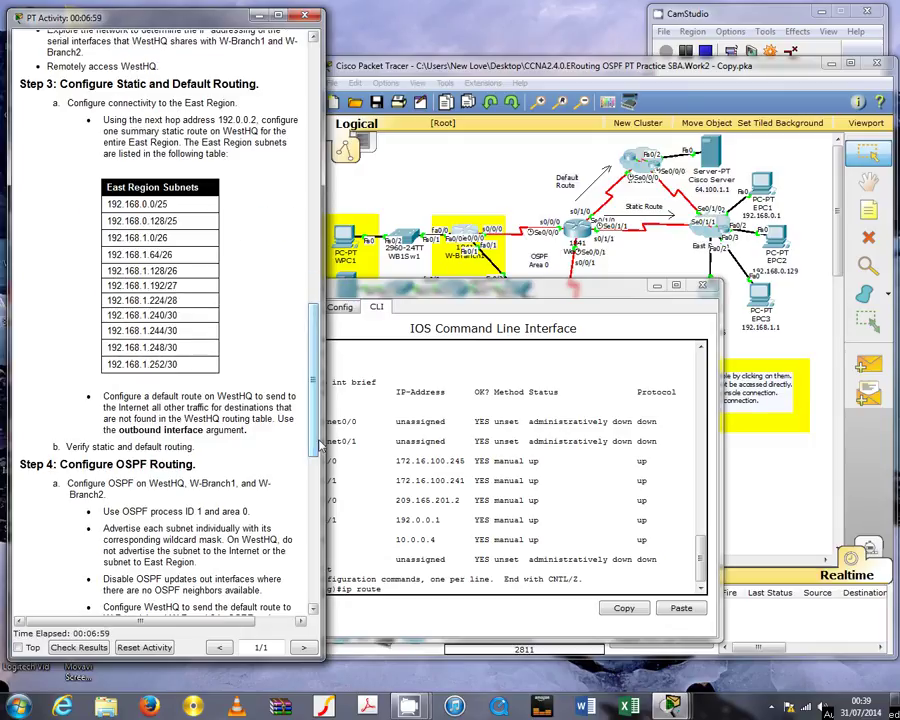
left_click(409, 590)
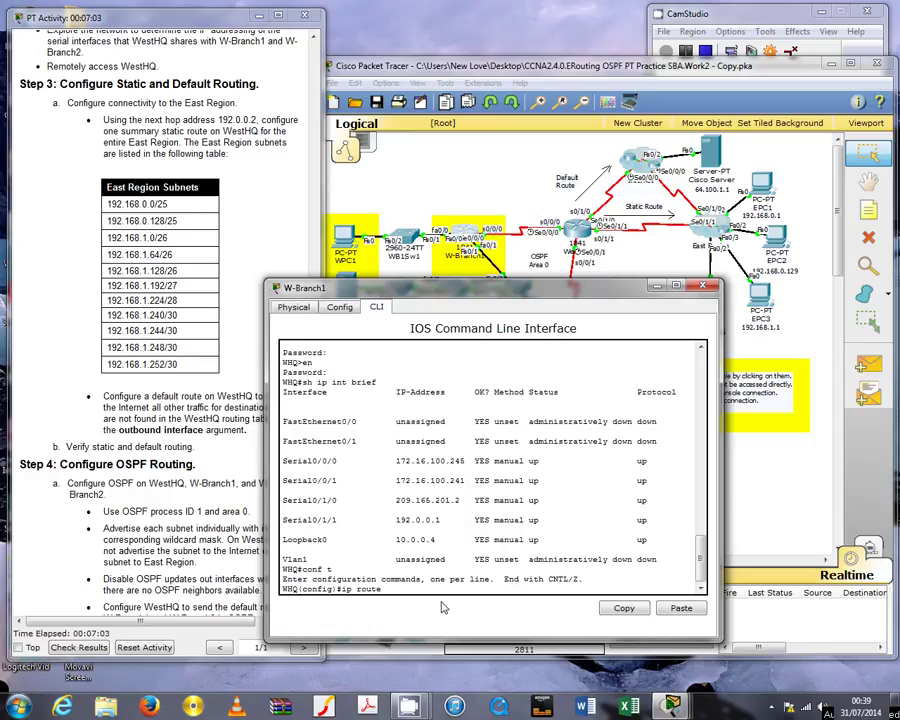
type("192")
type(".168.0.0 255.255.254.0 192.0.0.2")
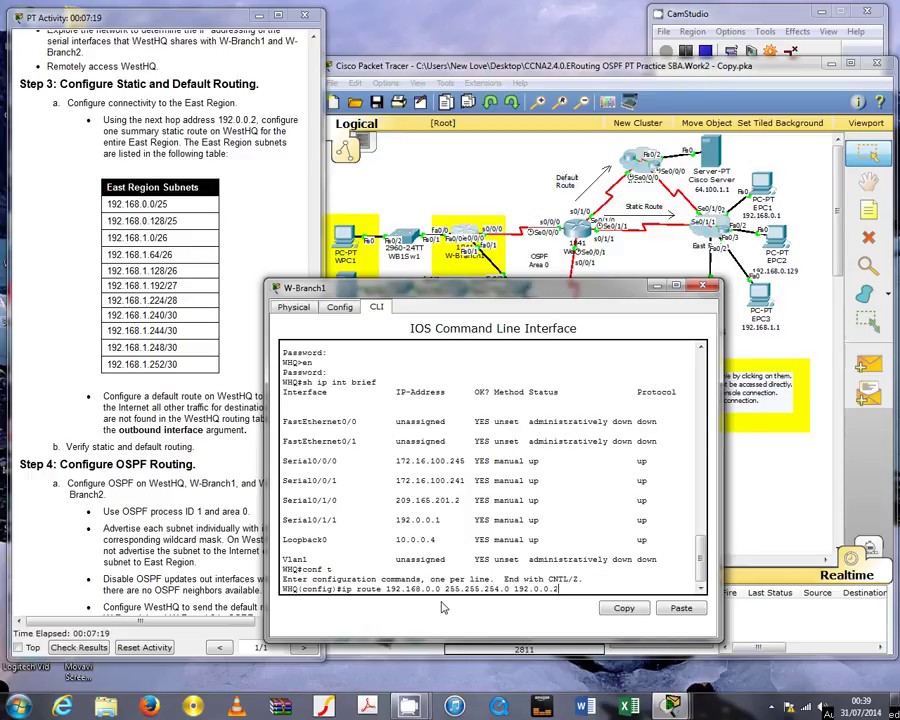
Enter the summary route and the default route 0.0.0.0 0.0.0.0 s0/1/0
key("Return")
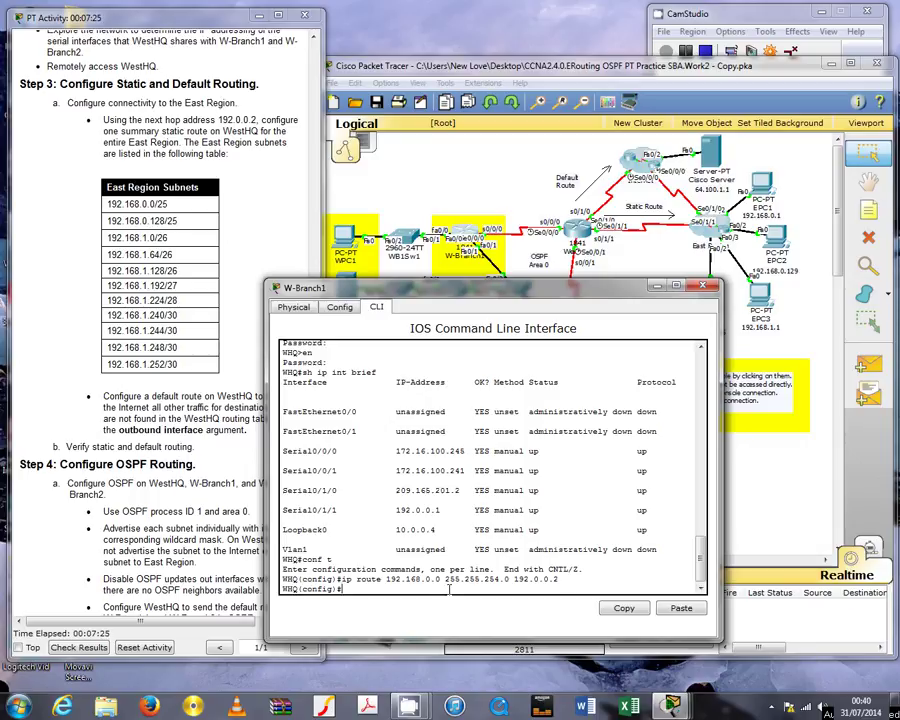
type("ip route 0.0.0.0 0.0.0.0 s")
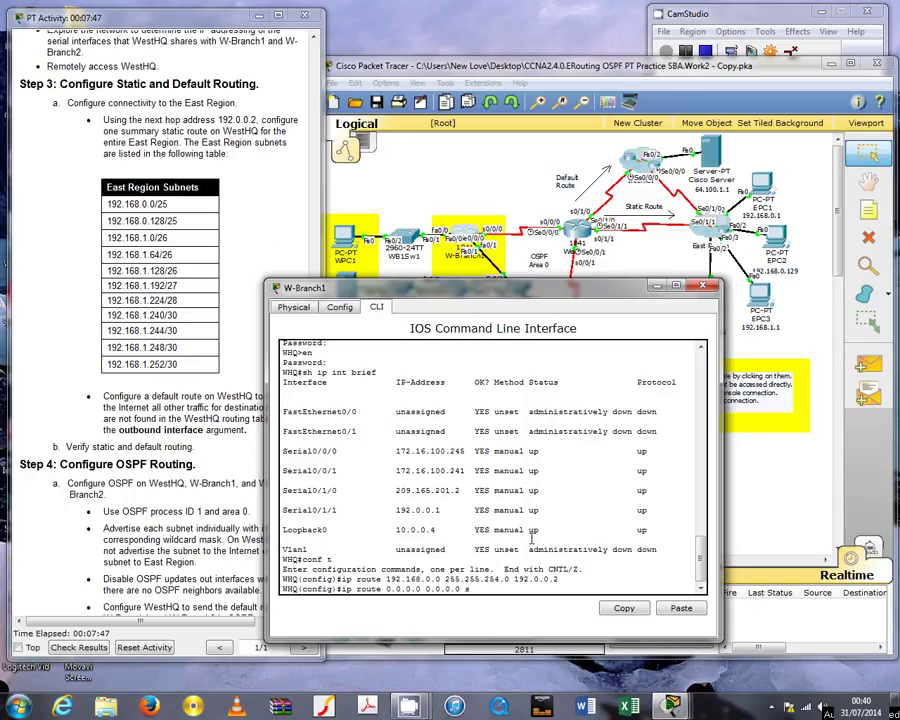
type("0/1/0")
key("Return")
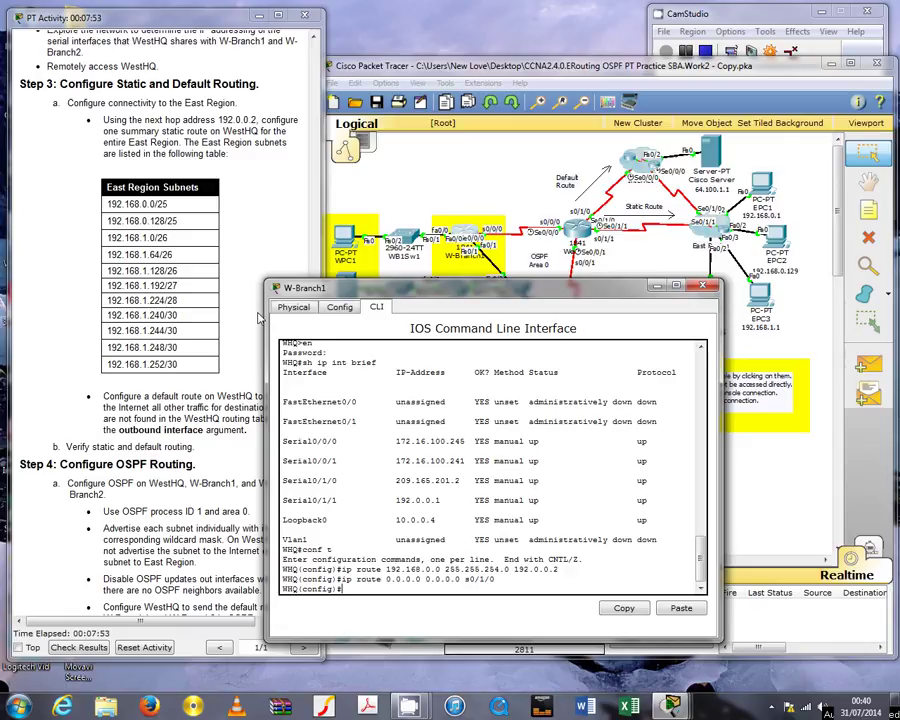
Highlight the verify static and default routing step in the instructions
left_click(209, 396)
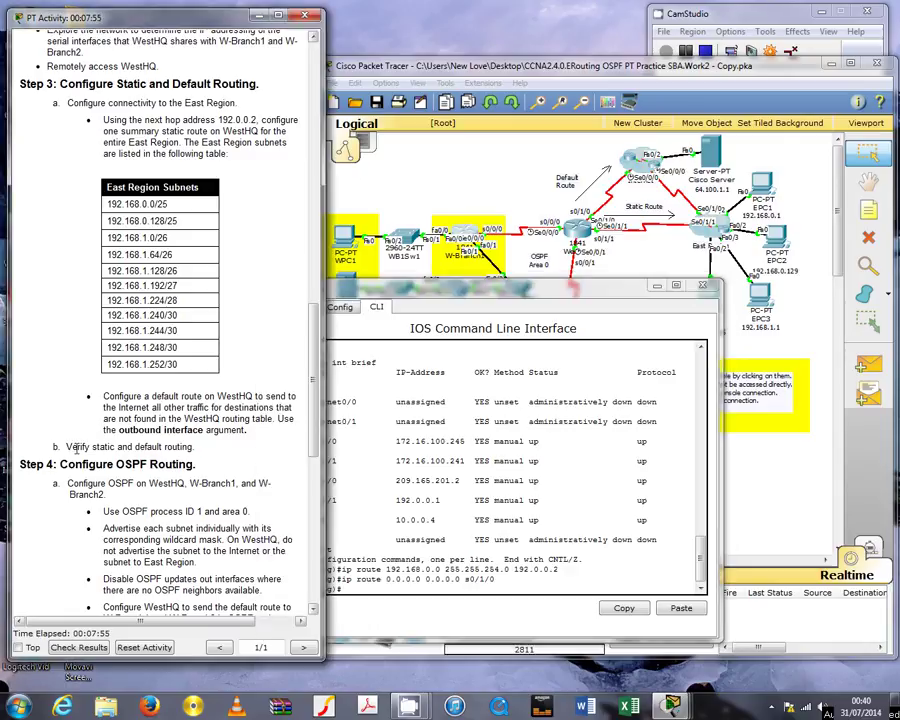
left_click_drag(70, 447, 196, 447)
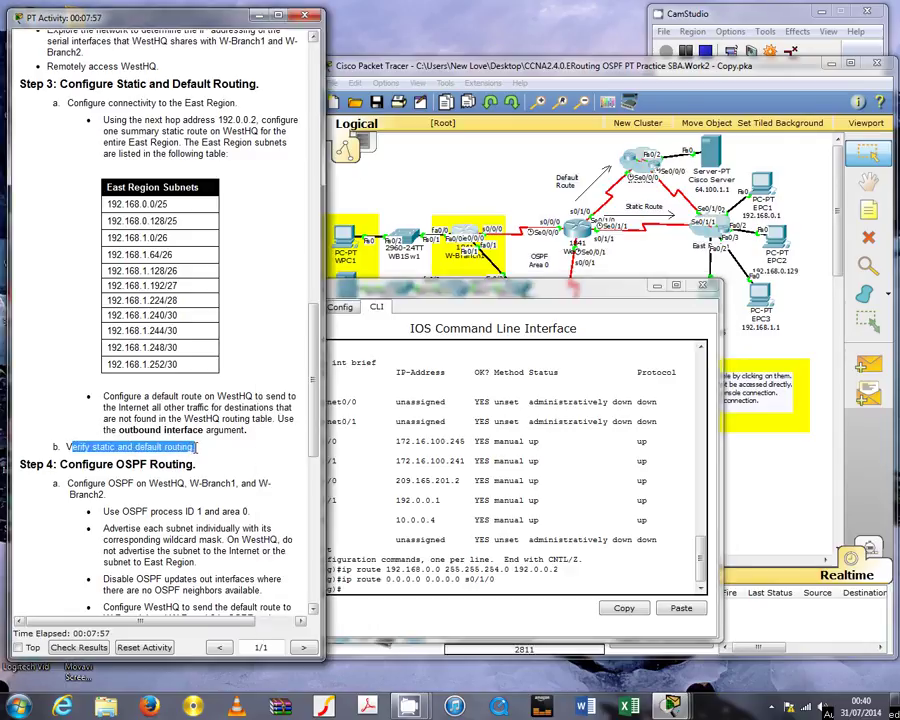
left_click(380, 590)
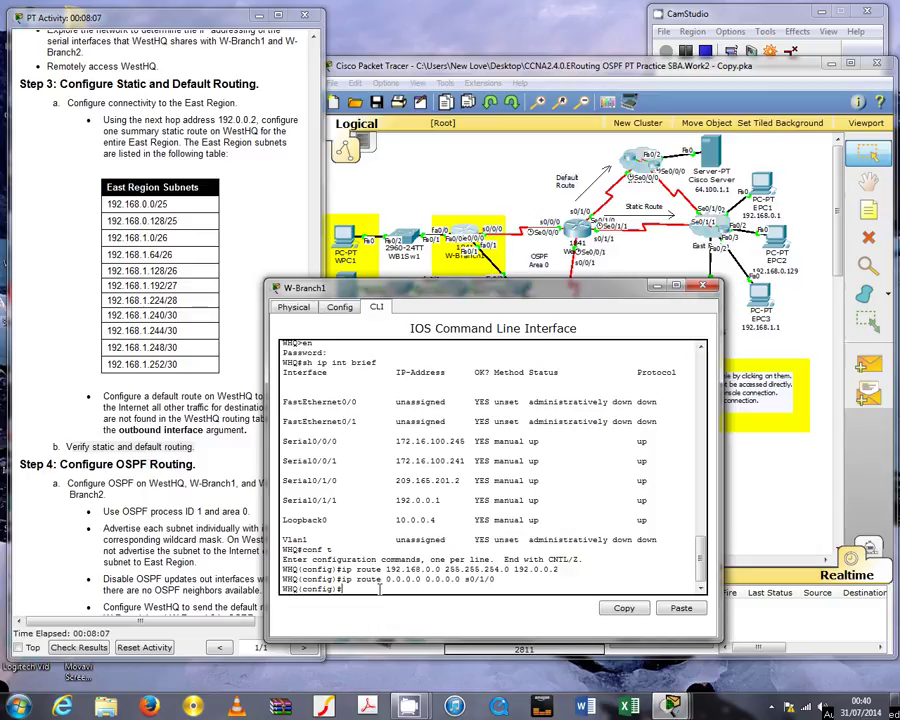
Show WestHQ's routing table and check the 192.168.0.0/23 and Serial0/1/0 default route entries
type("do sh ip route")
key("Return")
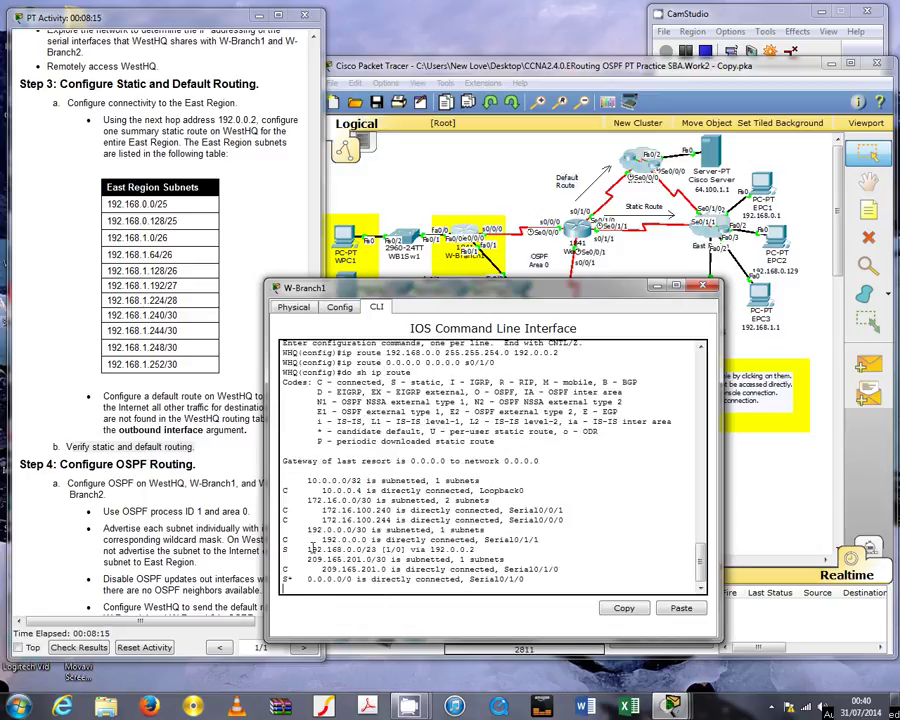
left_click_drag(284, 548, 475, 549)
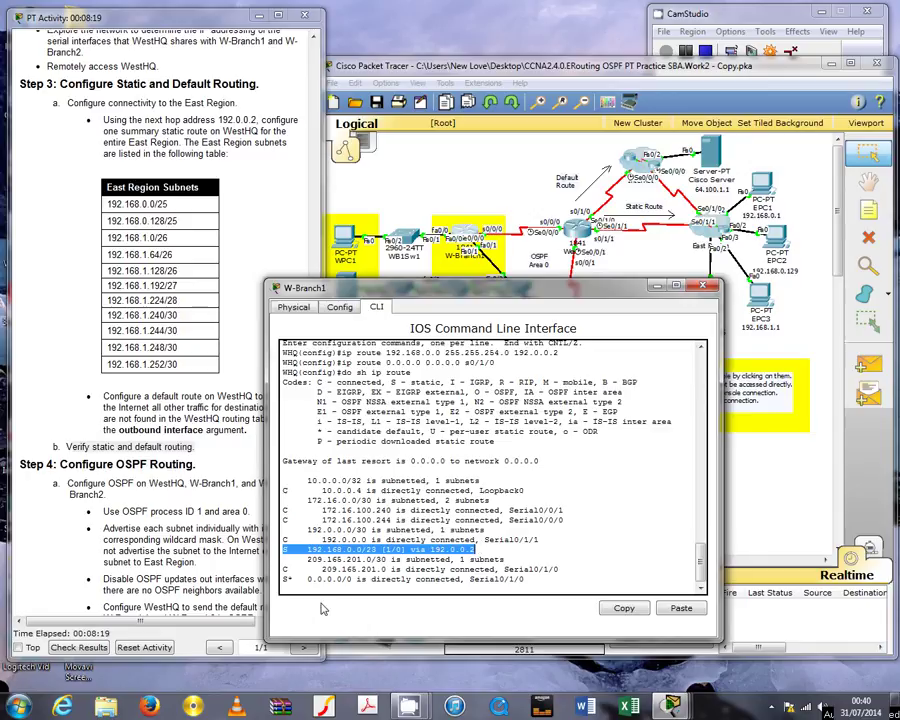
left_click_drag(285, 579, 533, 583)
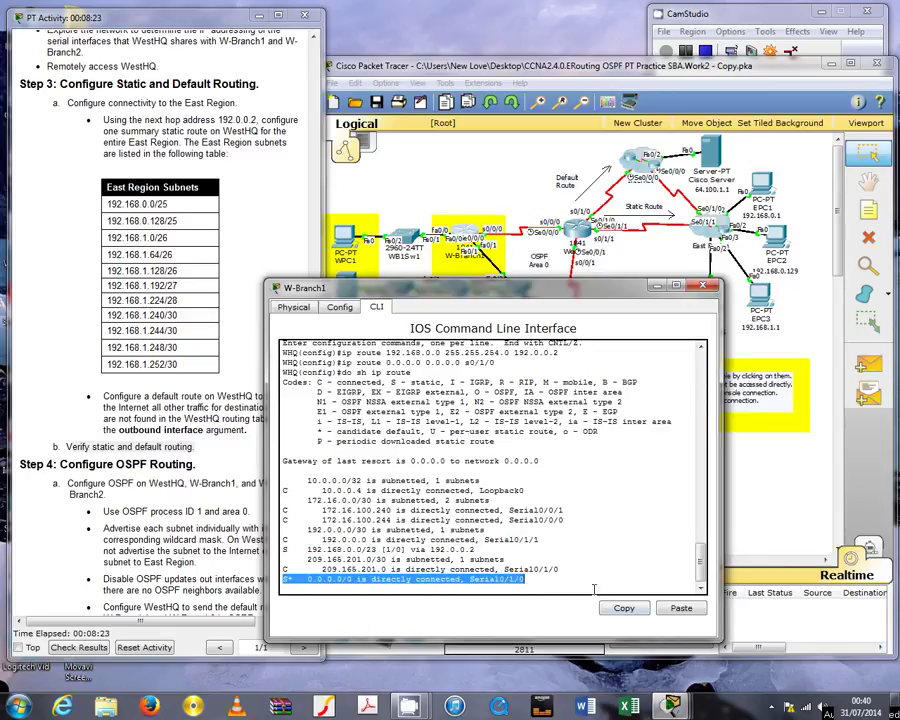
left_click(548, 600)
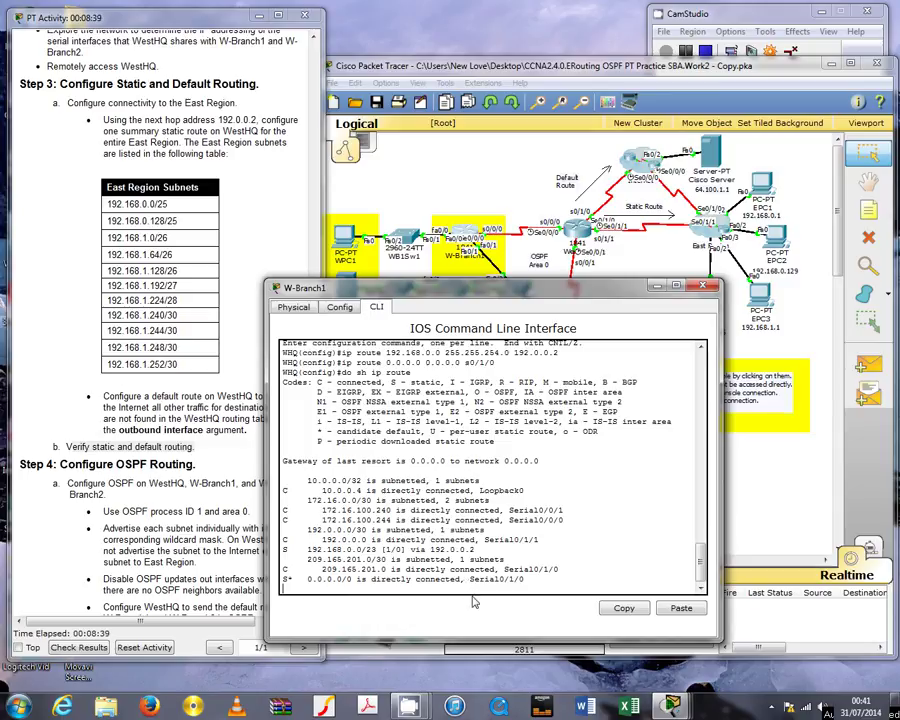
Save WestHQ's running configuration to startup-config using do copy run start
key("Return")
type("config)#c")
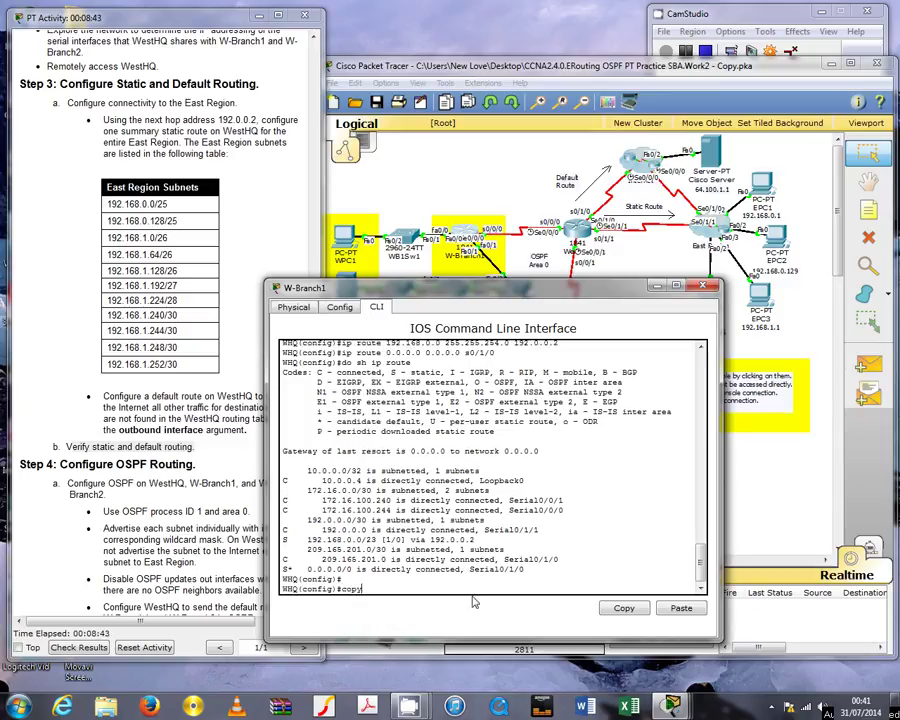
type("opy run start")
key("Return")
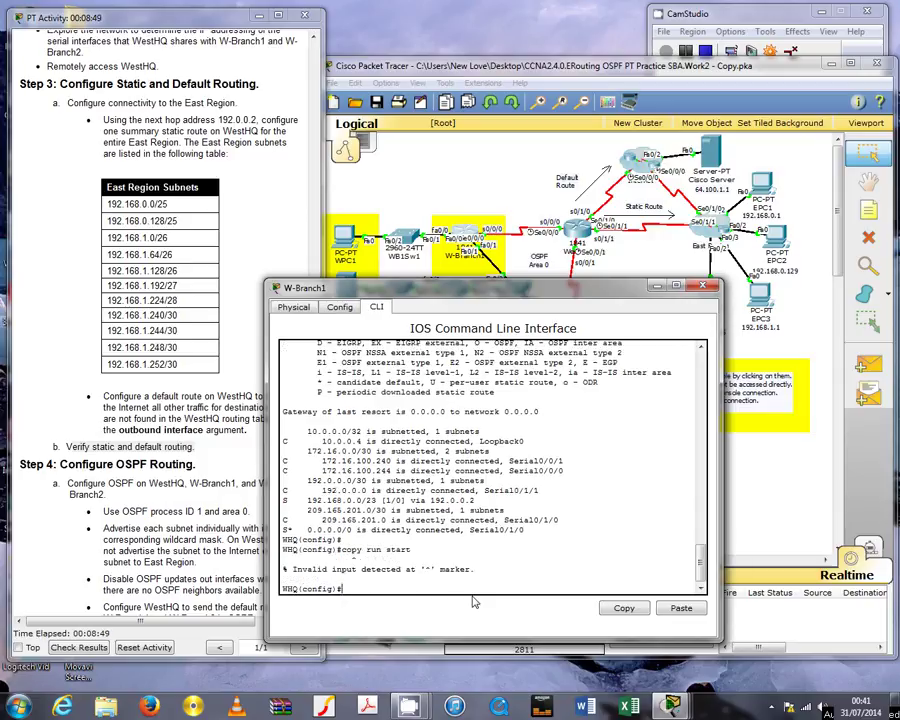
type("do copy run start")
key("Return")
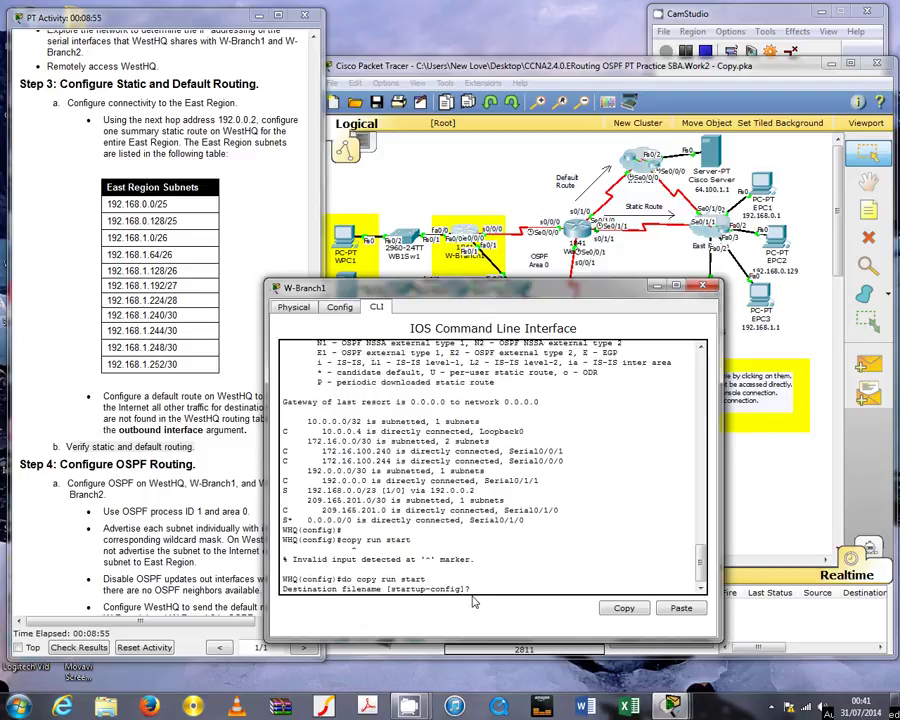
key("Return")
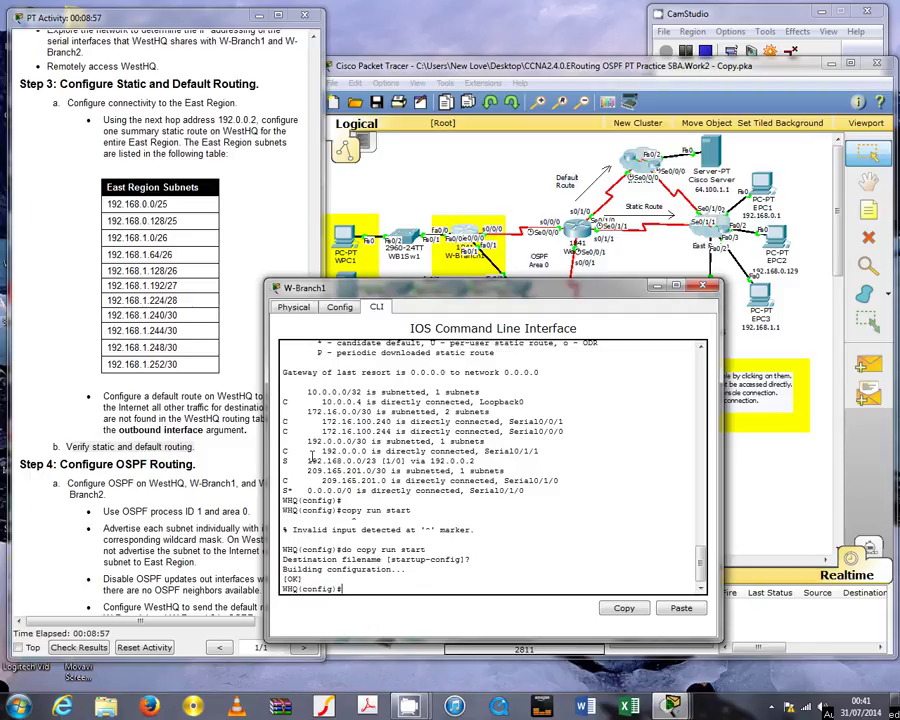
Scroll the activity instructions down to Step 4: Configure OSPF Routing
left_click(240, 247)
scroll(240, 247, "down", 3)
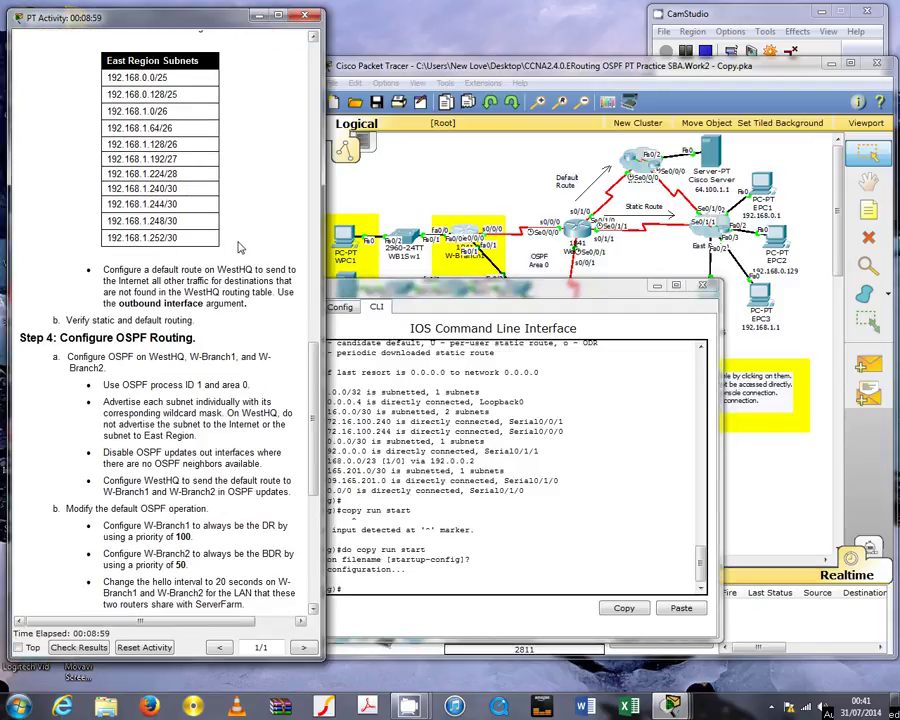
scroll(240, 247, "down", 3)
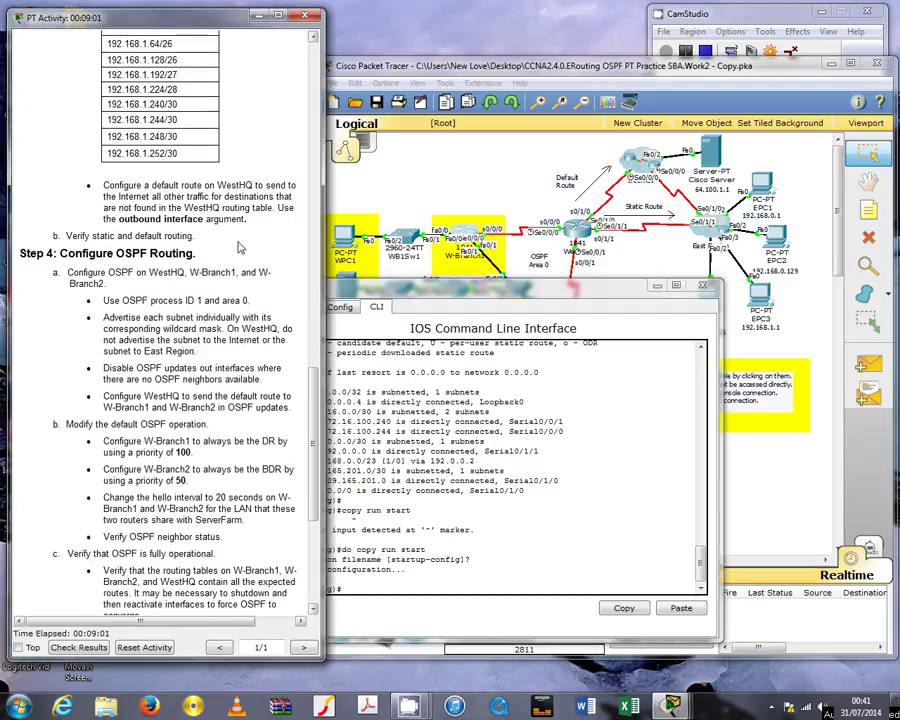
scroll(172, 228, "down", 2)
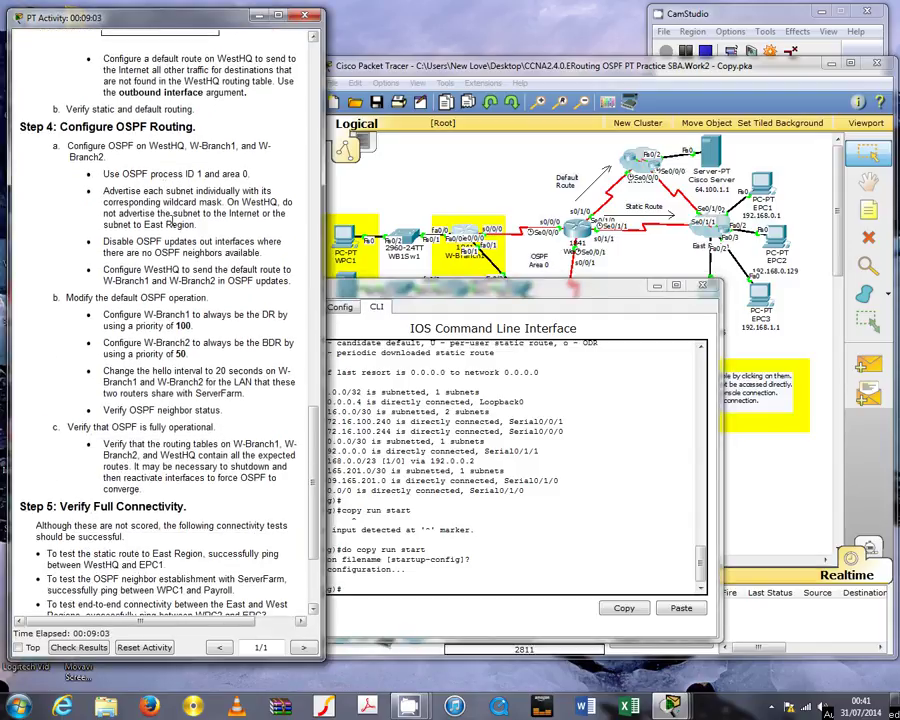
scroll(148, 208, "down", 2)
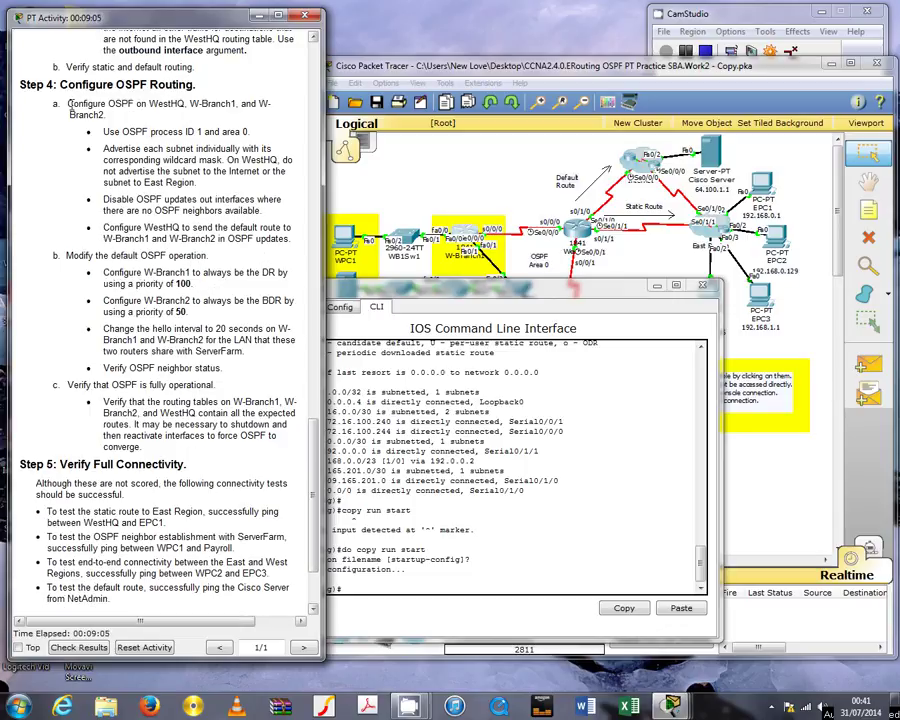
left_click_drag(68, 104, 213, 106)
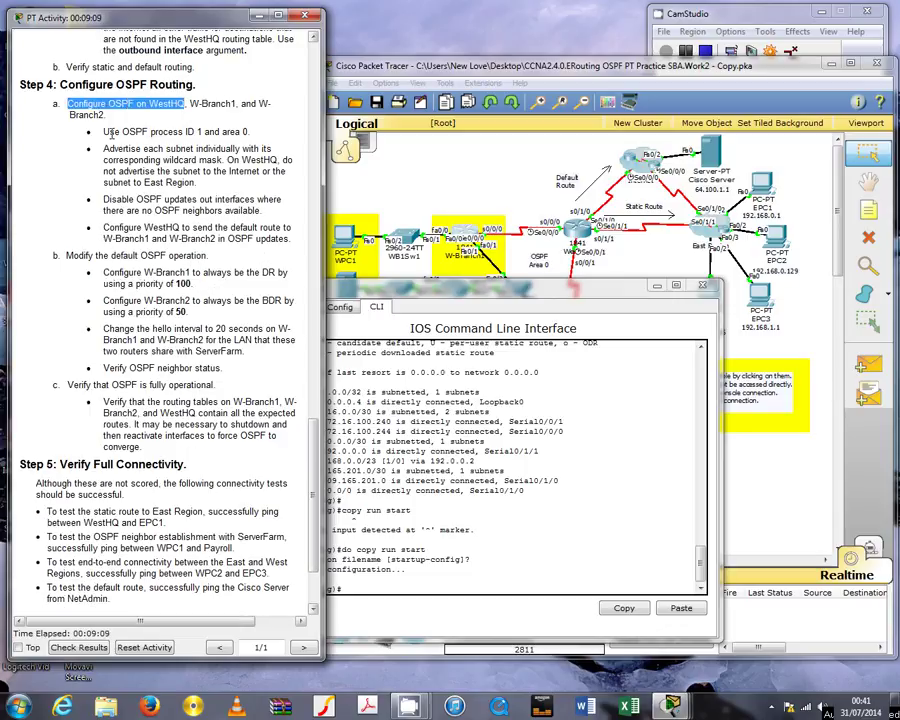
left_click_drag(104, 131, 268, 144)
left_click(234, 153)
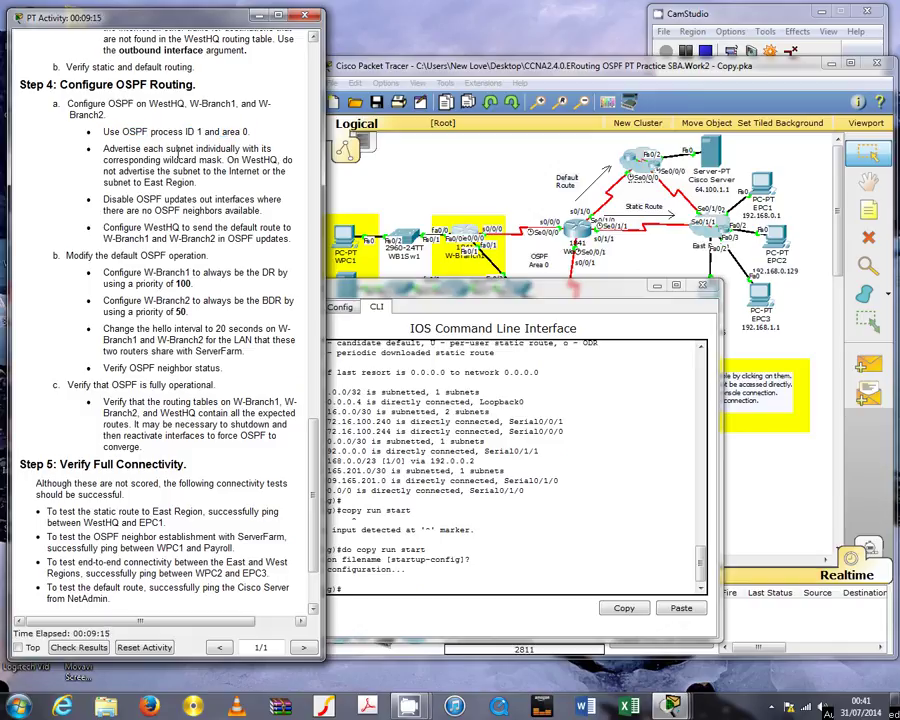
left_click_drag(108, 149, 238, 149)
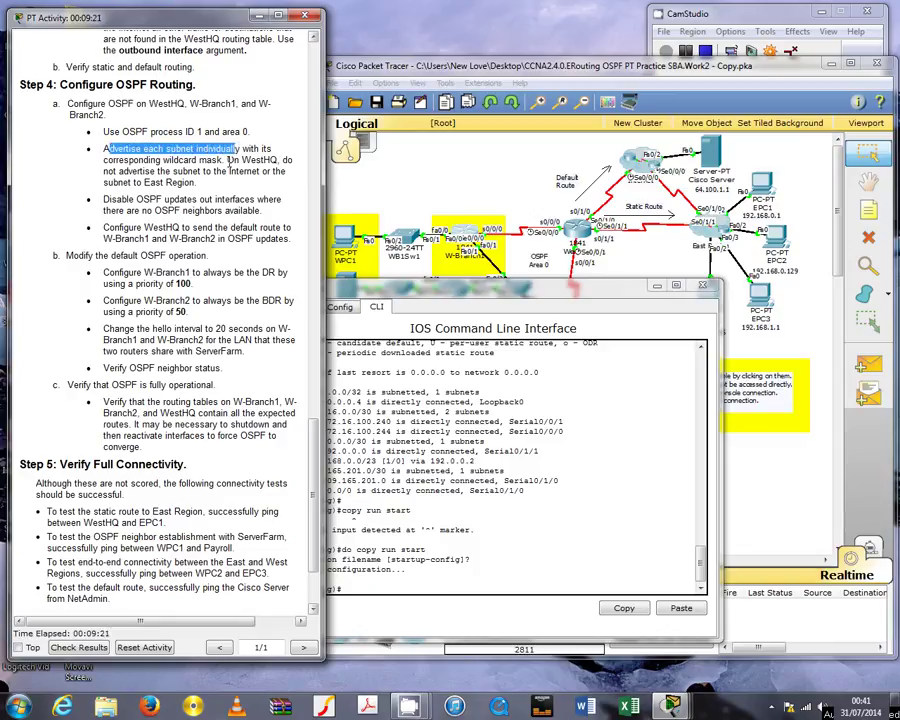
left_click_drag(236, 160, 292, 160)
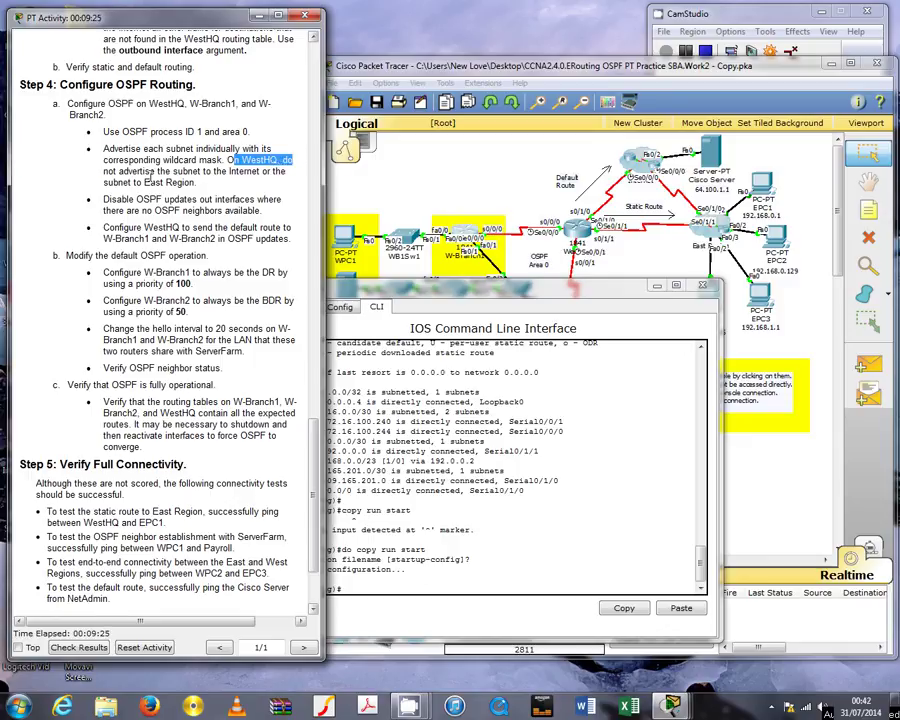
left_click_drag(108, 171, 252, 178)
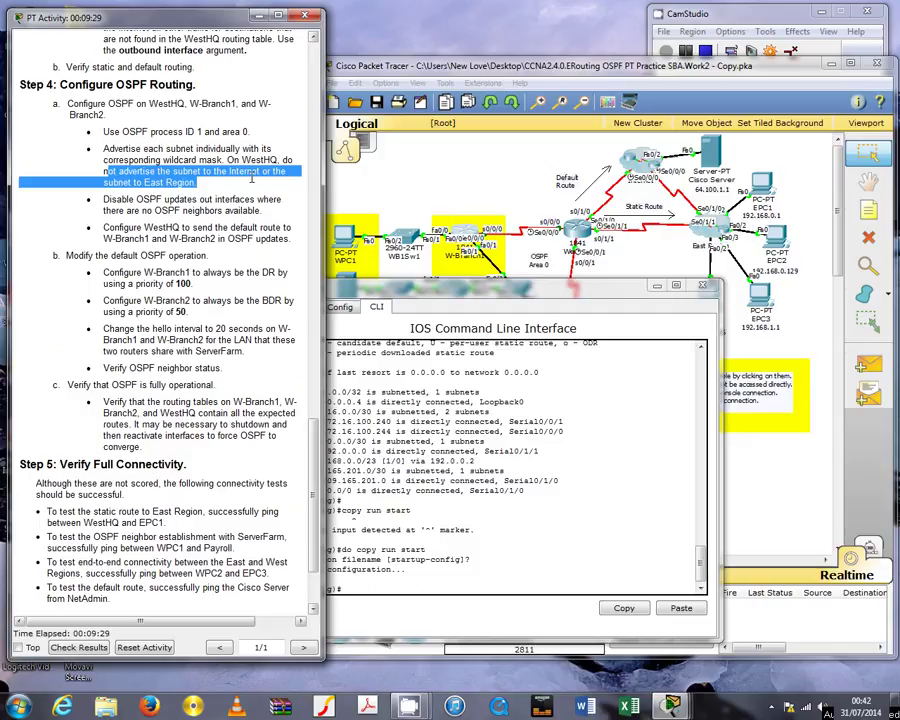
left_click(175, 207)
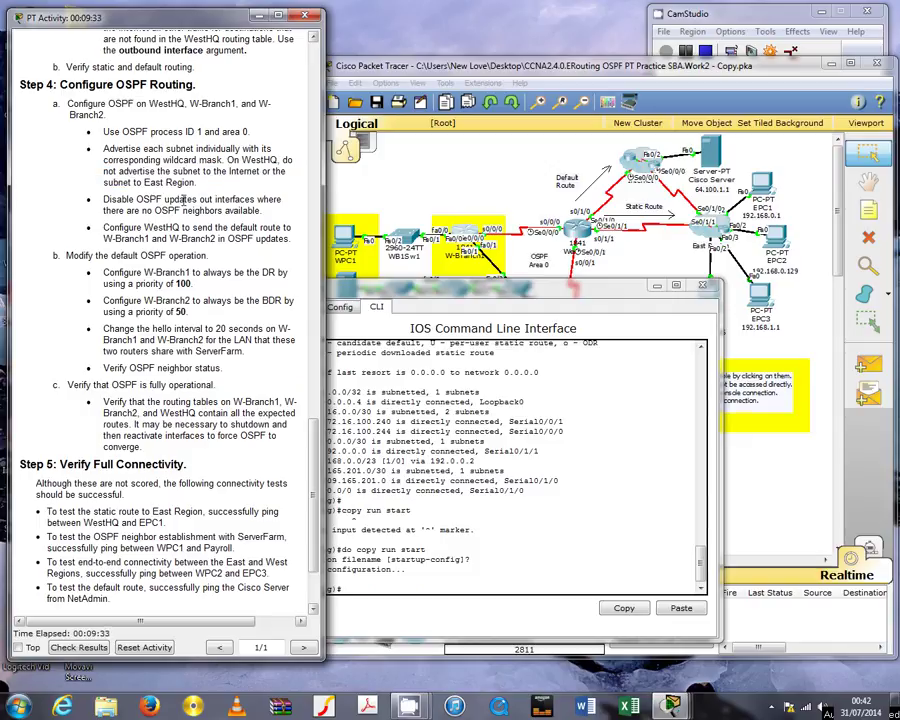
left_click_drag(111, 211, 222, 211)
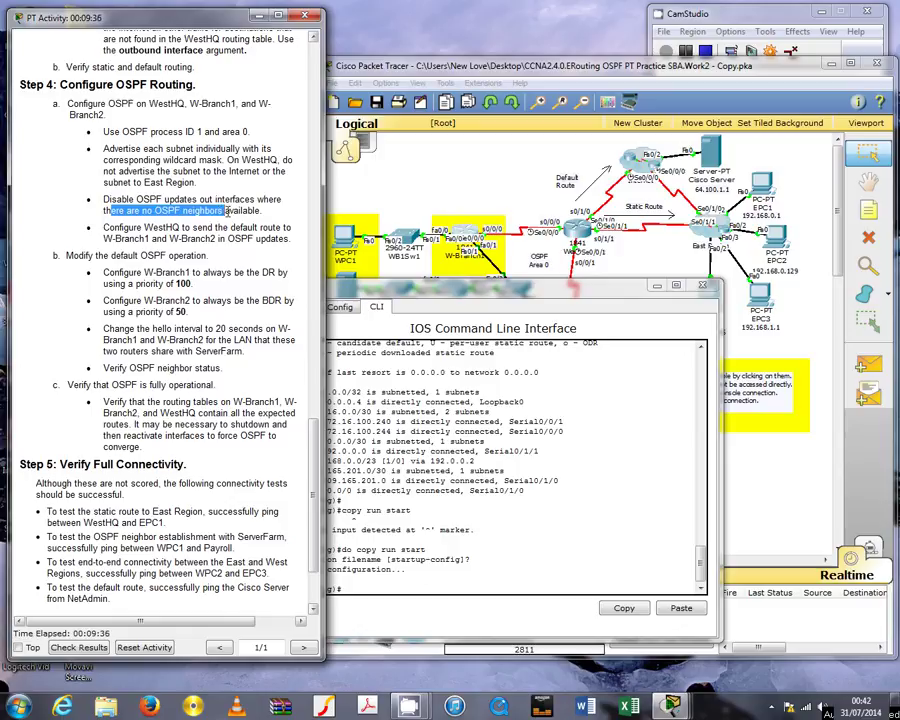
left_click(107, 228)
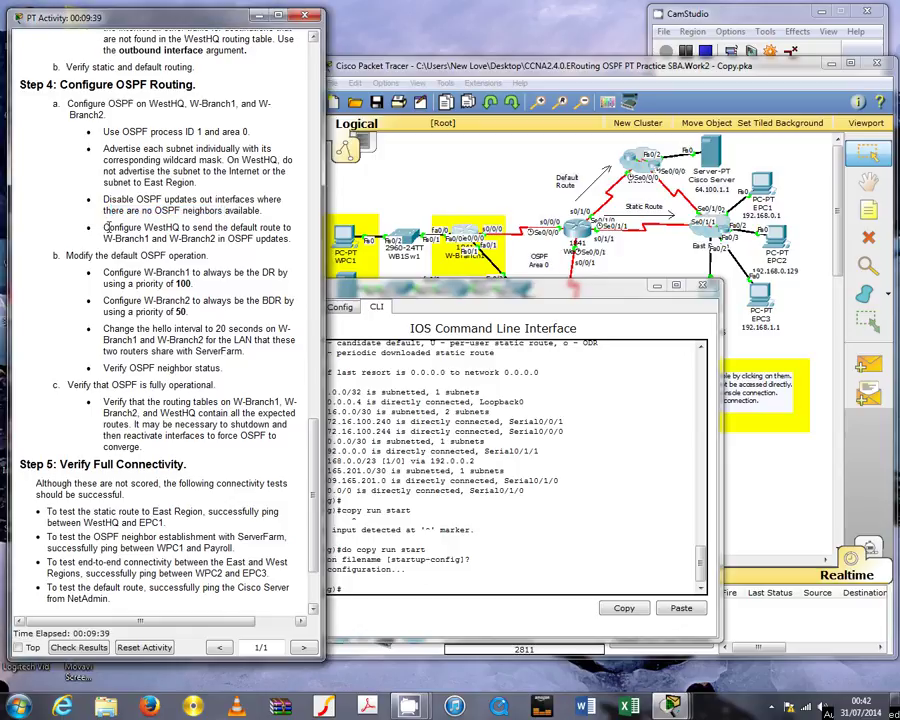
left_click_drag(107, 228, 277, 228)
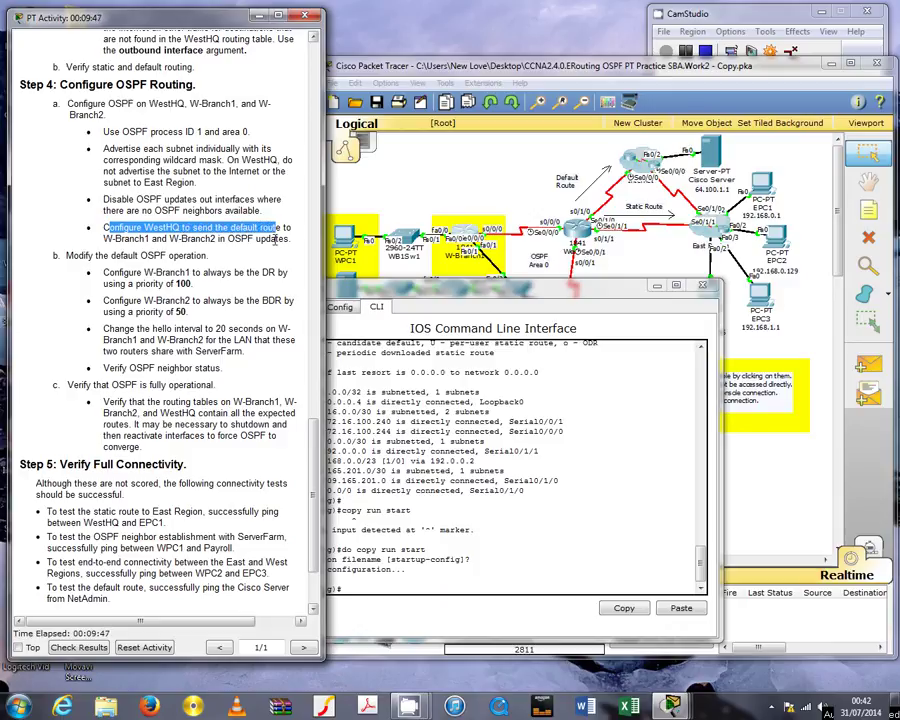
left_click(237, 264)
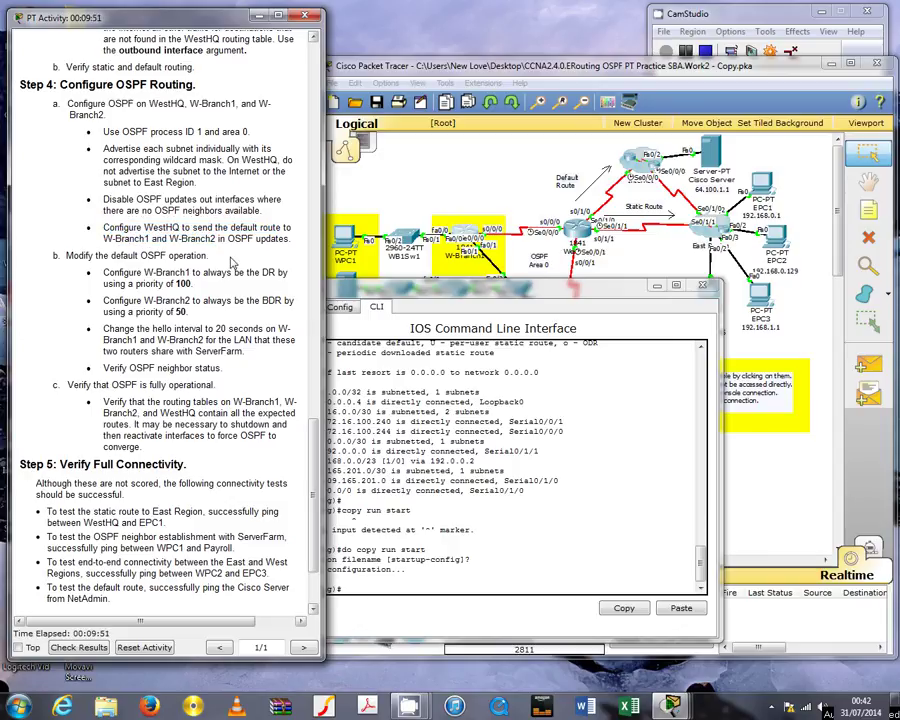
Start OSPF process 1 on WestHQ and list its interfaces with do sh ip int brief
left_click(484, 372)
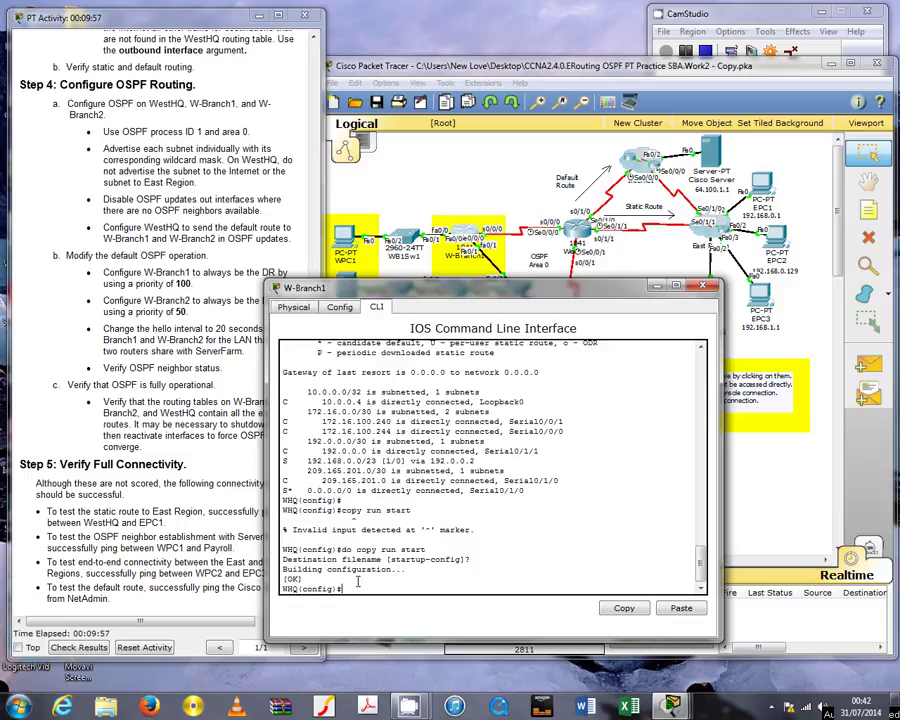
type("router ospf 1")
key("Return")
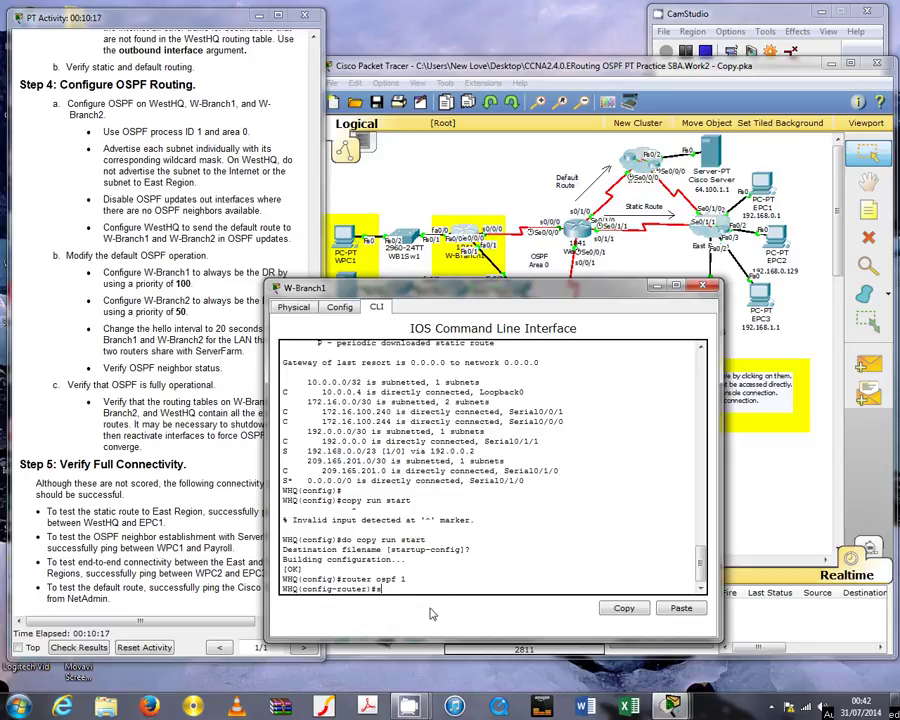
type("do sh ip int brief")
key("Return")
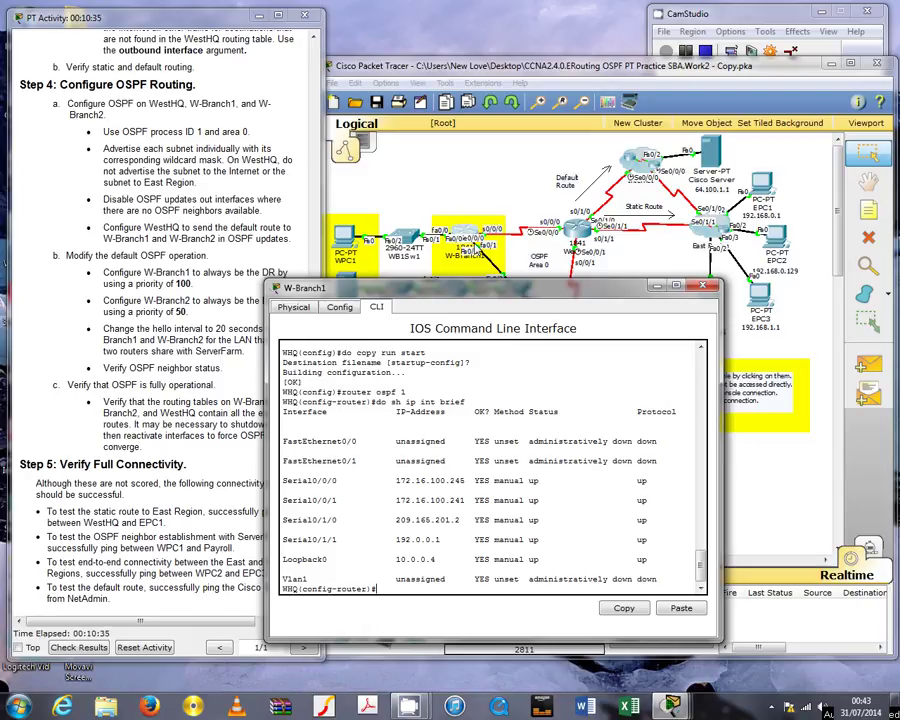
left_click_drag(585, 287, 577, 381)
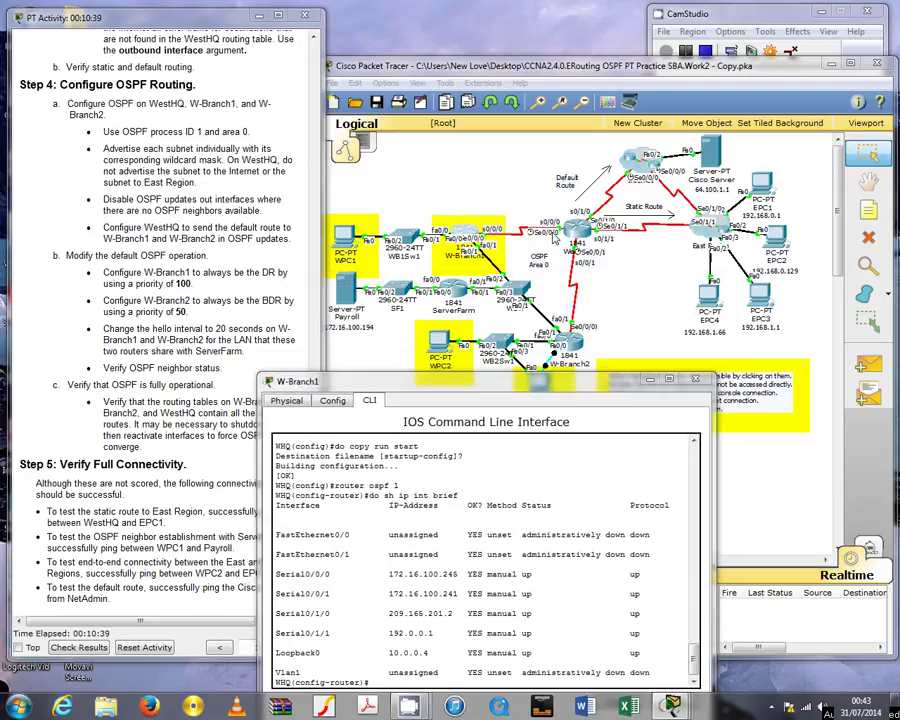
left_click_drag(389, 574, 460, 576)
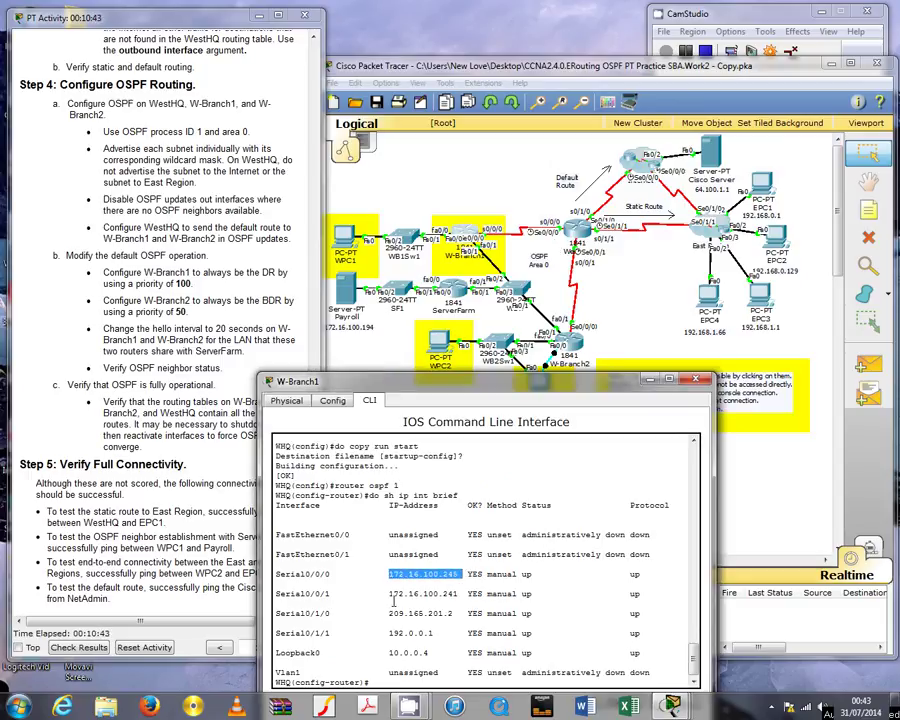
left_click_drag(389, 594, 458, 595)
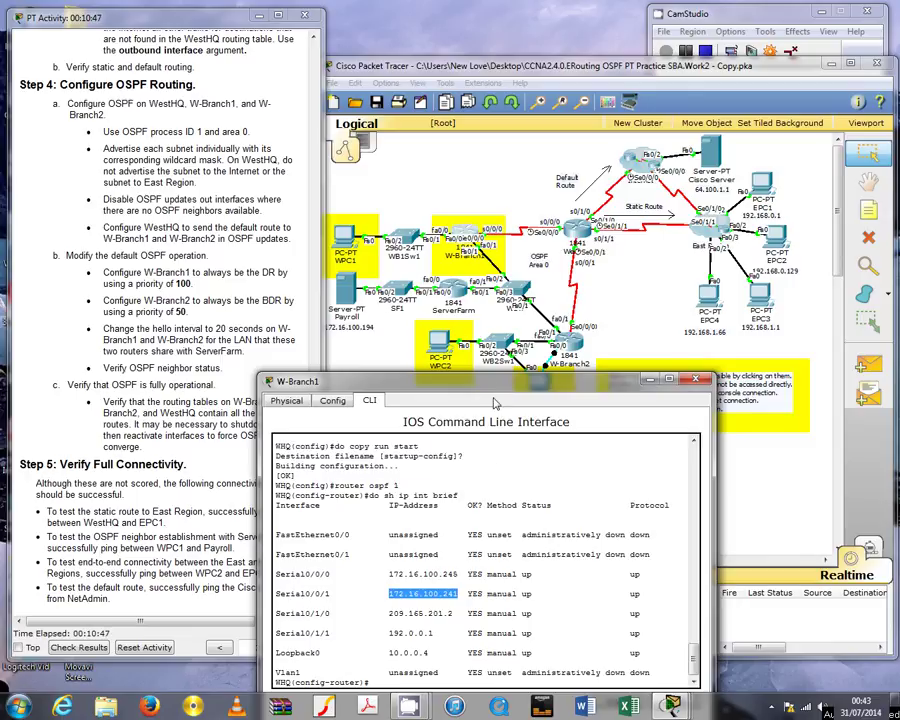
left_click_drag(494, 382, 508, 289)
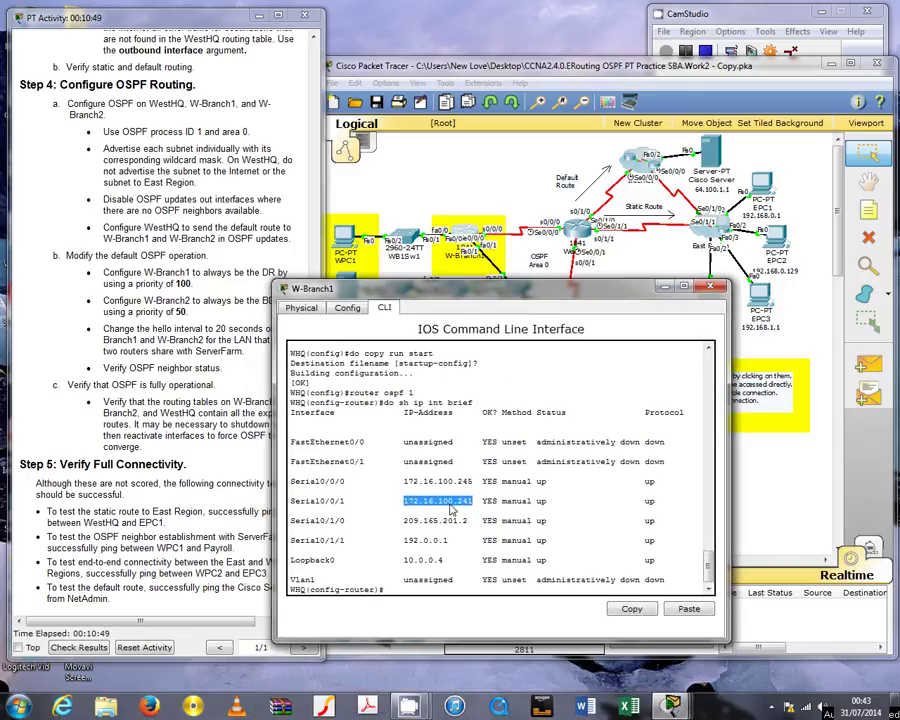
left_click(411, 590)
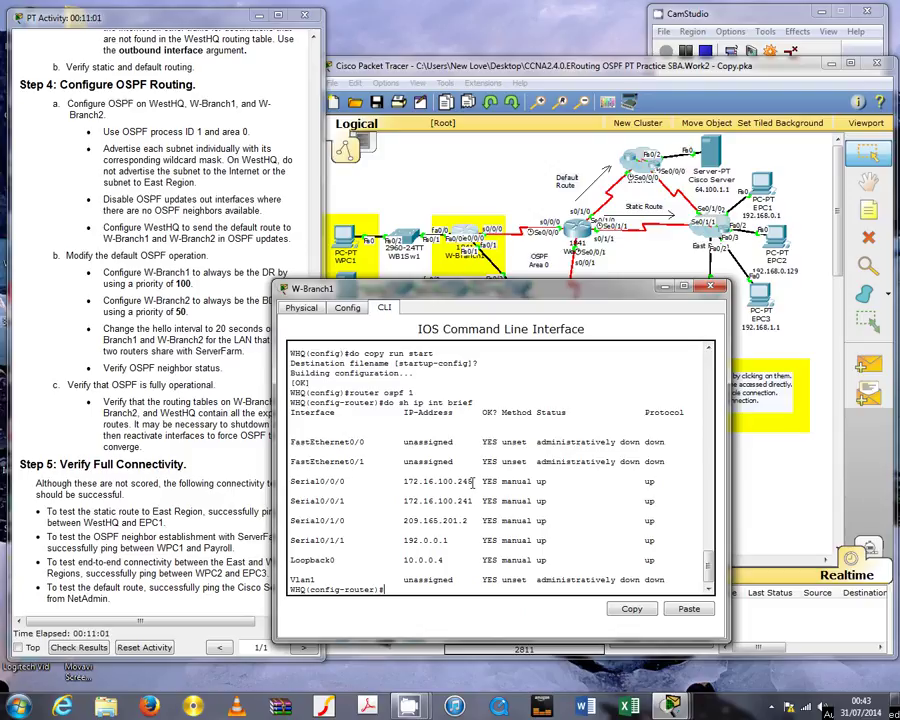
Advertise network 172.16.100.244 0.0.0.3 in OSPF area 0
type("network 172.16.100.244")
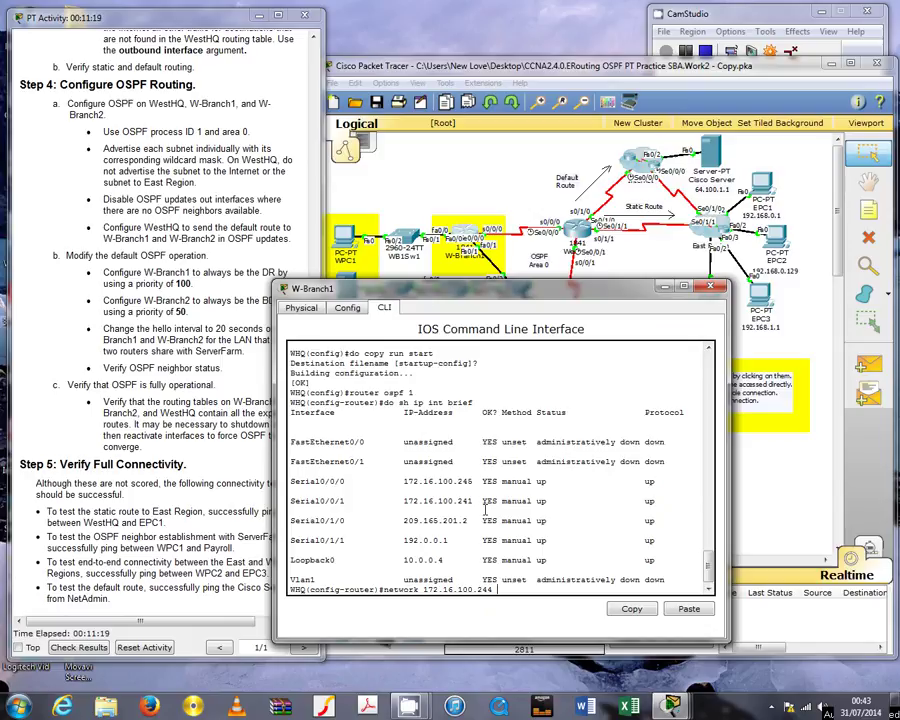
type("0.0.0.3 area0")
key("BackSpace")
type("0")
key("Return")
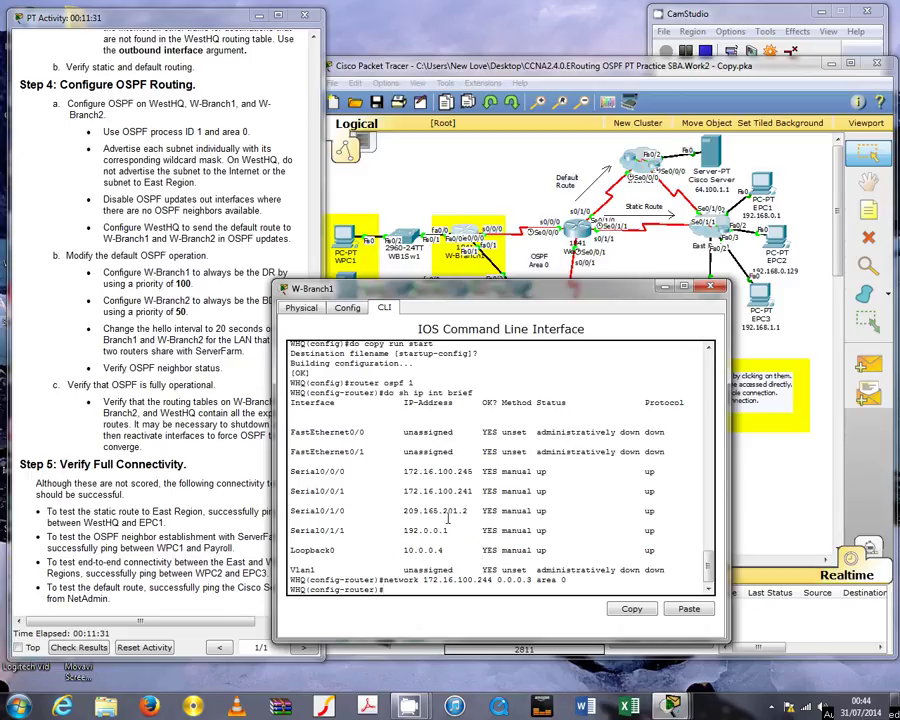
Advertise network 172.16.100.240 0.0.0.3 in area 0 by editing the recalled statement
left_click_drag(404, 491, 474, 491)
left_click(466, 490)
left_click(468, 492)
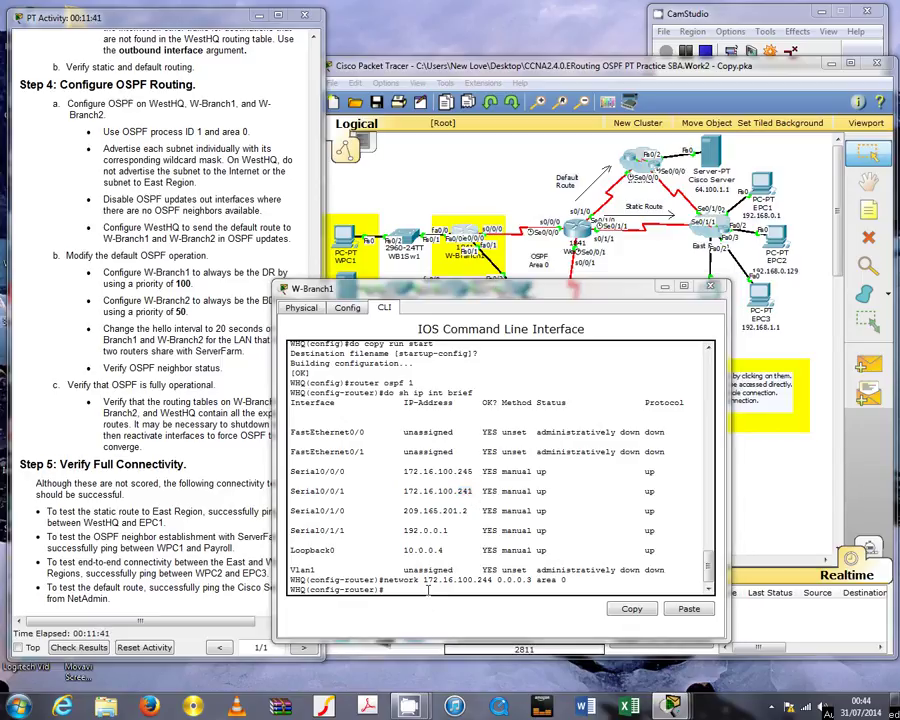
key("Up")
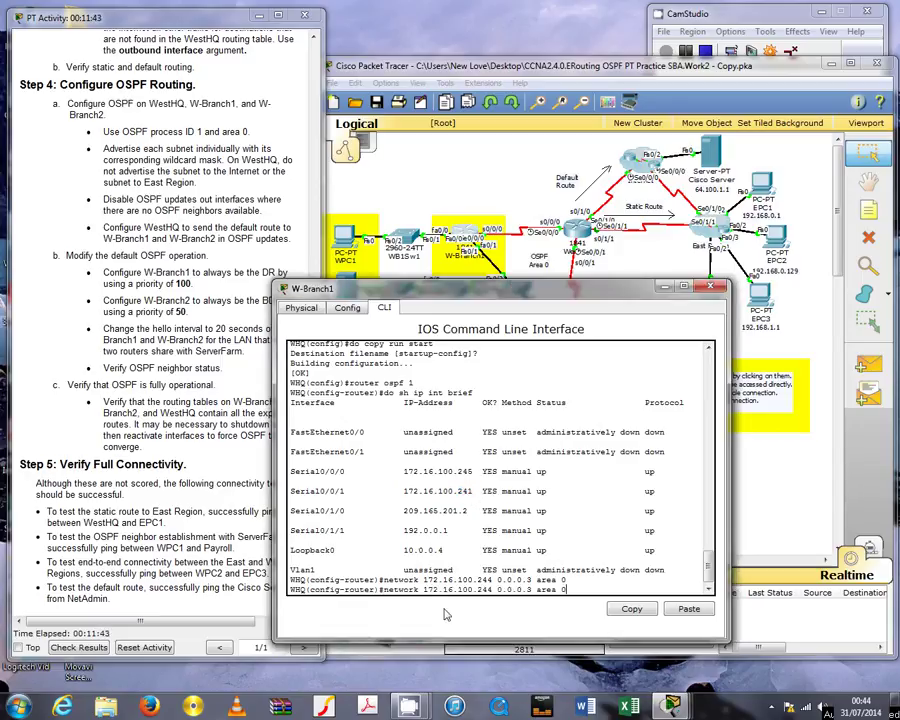
key("Left")
key("Left")
key("Left")
key("Left")
key("Left")
key("Left")
key("Left")
key("Left")
key("Left")
key("Left")
key("Left")
key("Left")
key("Left")
key("BackSpace")
type("0")
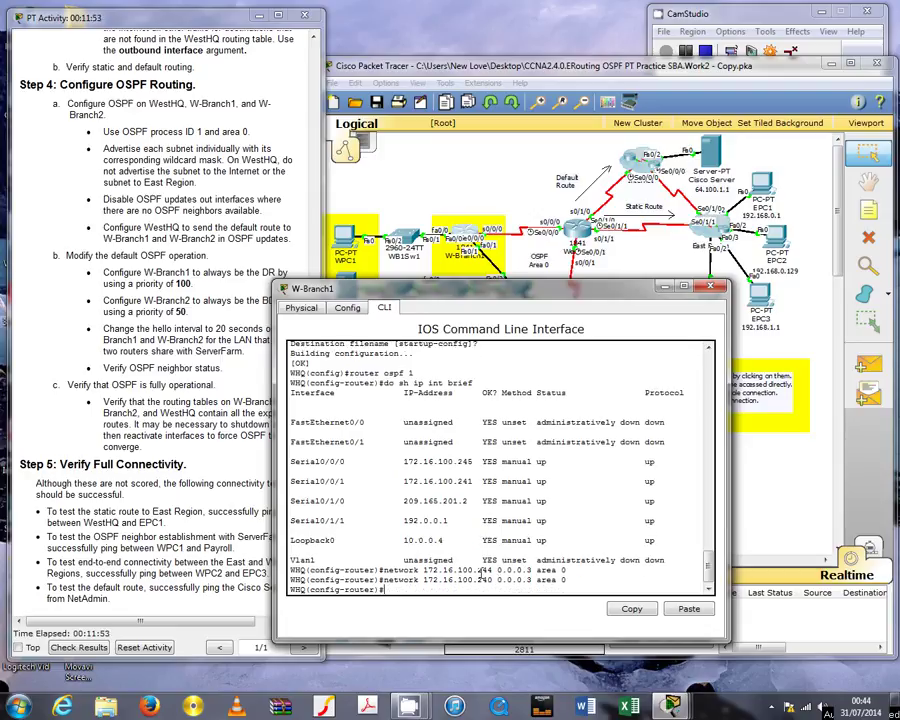
key("Return")
left_click_drag(504, 293, 539, 293)
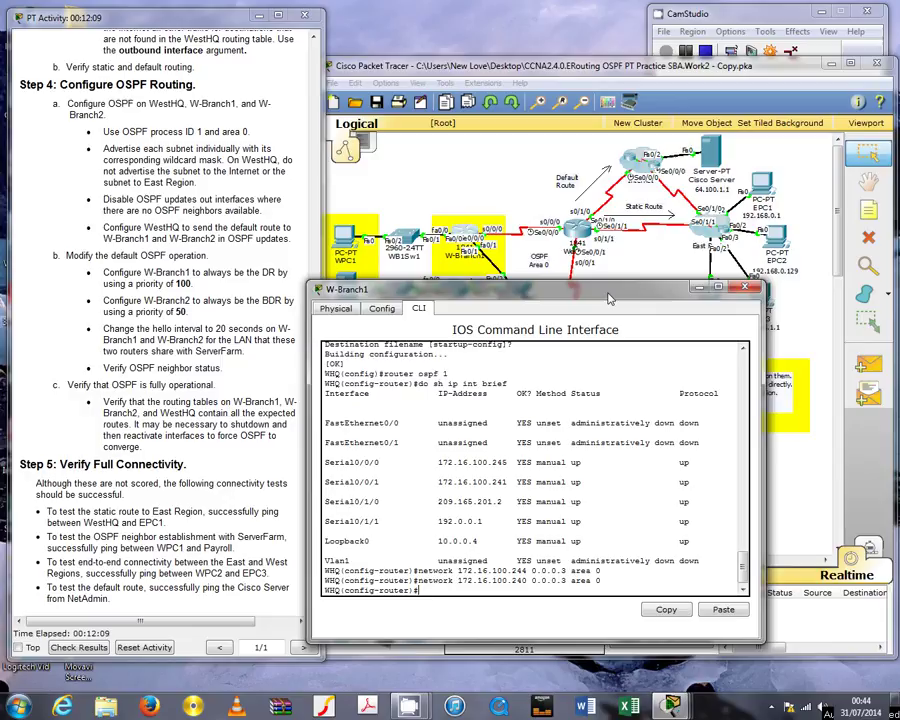
Make serial interfaces s0/1/1 and s0/1/0 passive in WestHQ's OSPF process
type("passive-")
key("Tab")
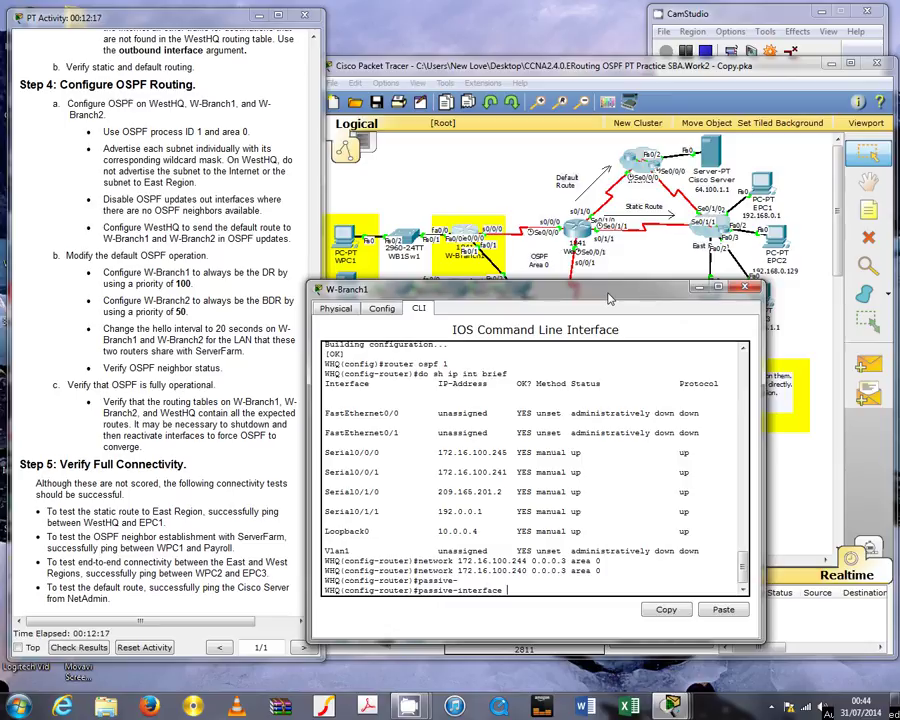
type("s0/1/1")
key("Return")
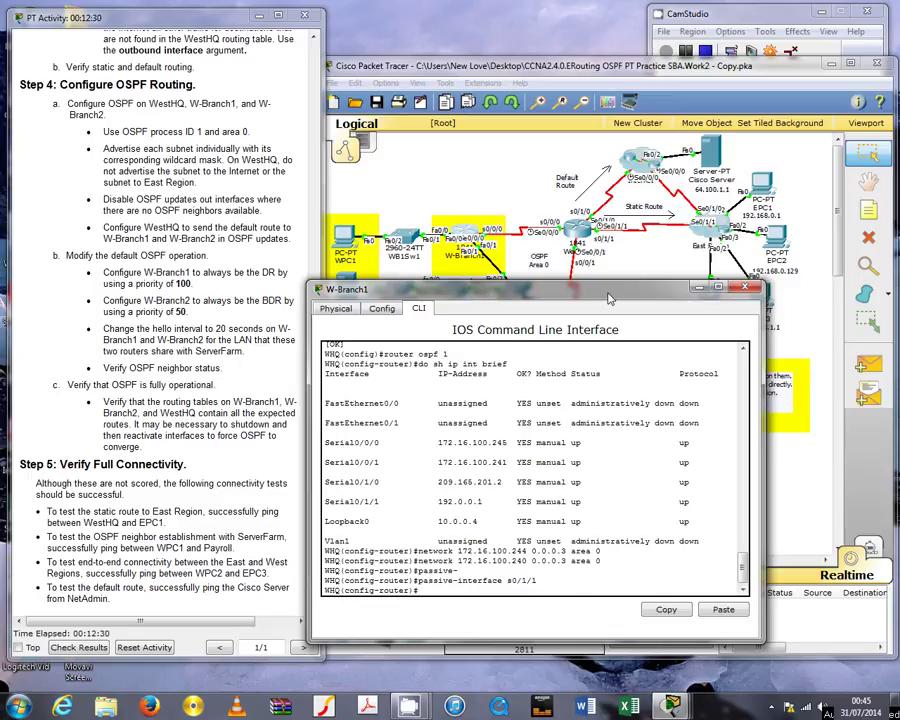
key("Up")
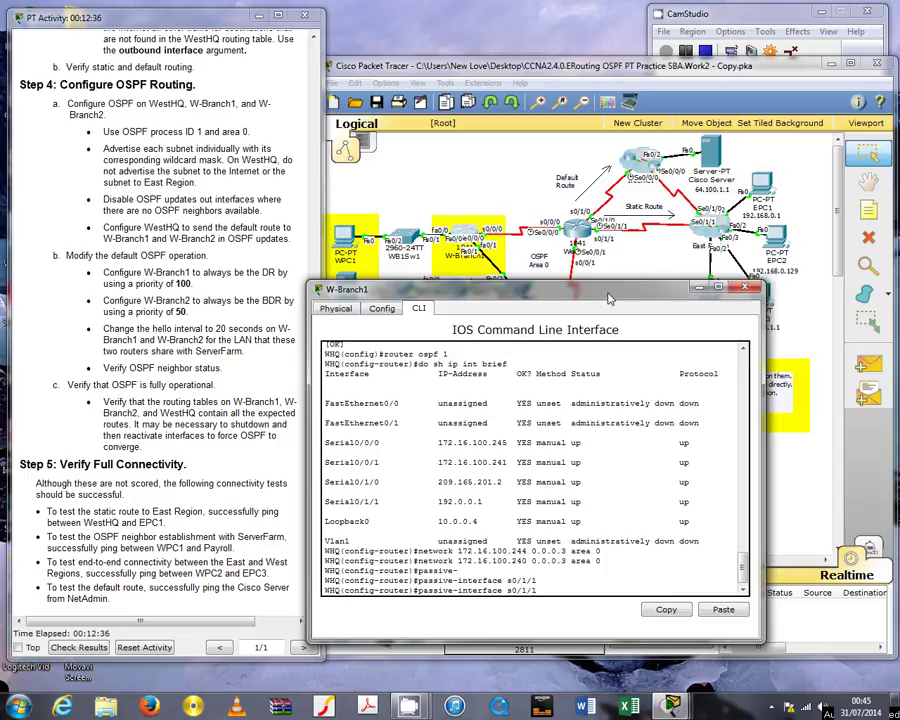
key("BackSpace")
type("0")
key("Return")
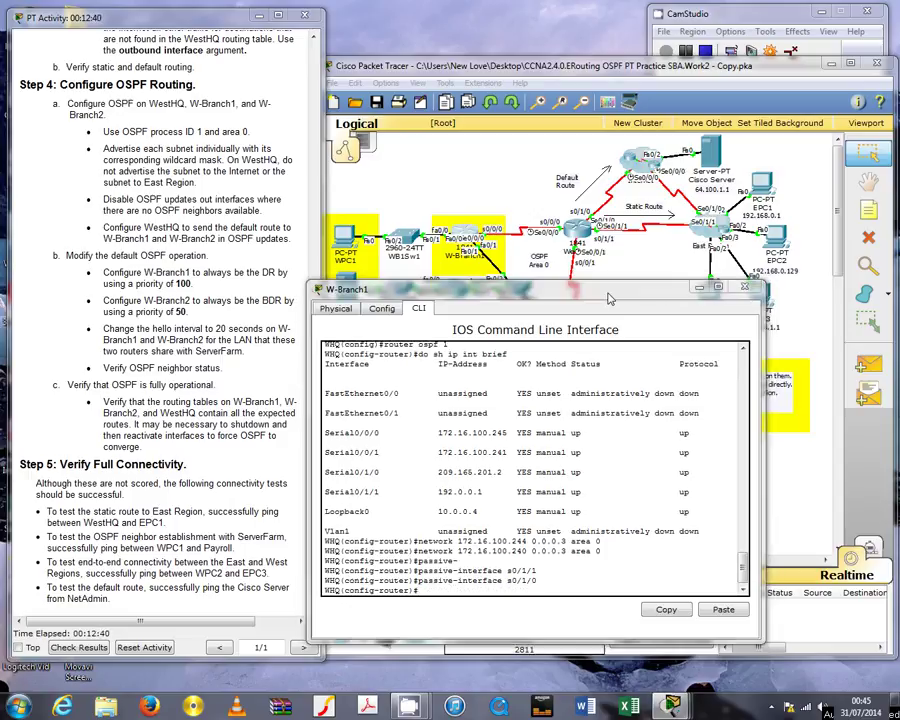
Highlight the default-route instruction in the activity window, then return to the router console
left_click(102, 227)
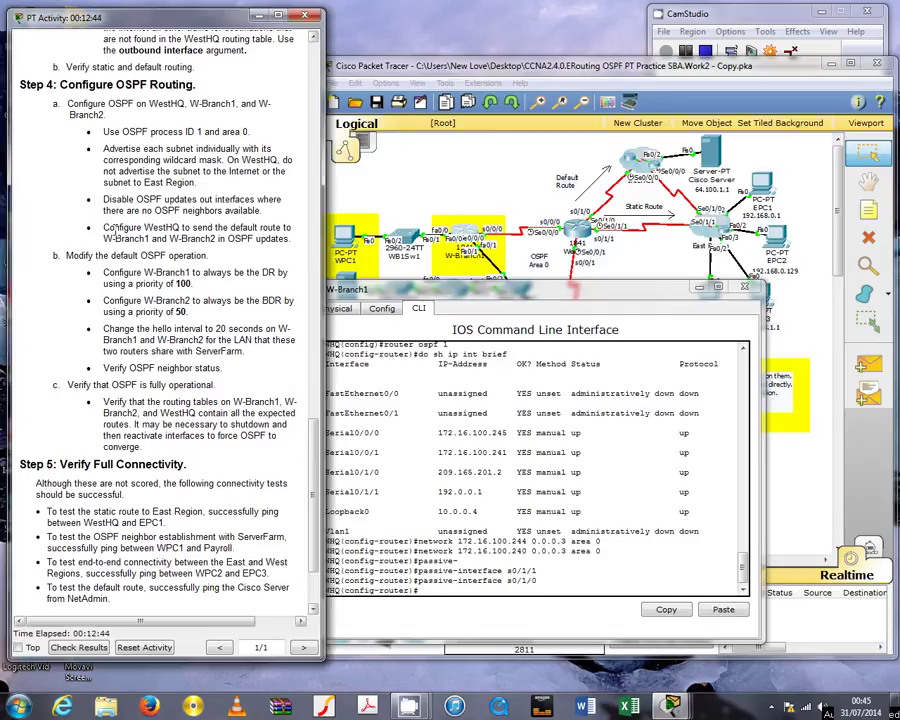
left_click_drag(102, 227, 273, 239)
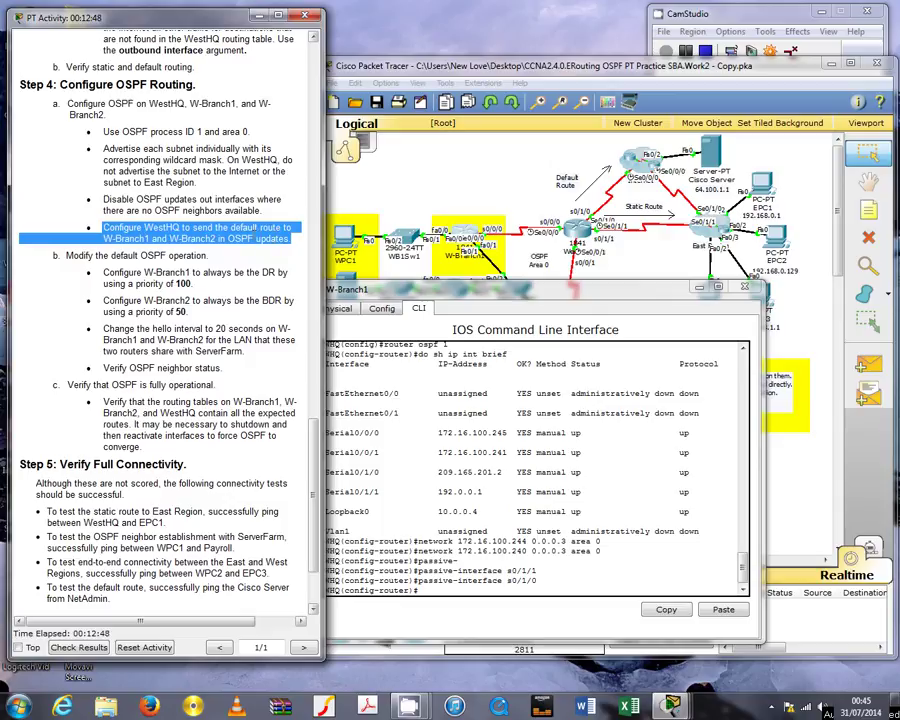
left_click(479, 592)
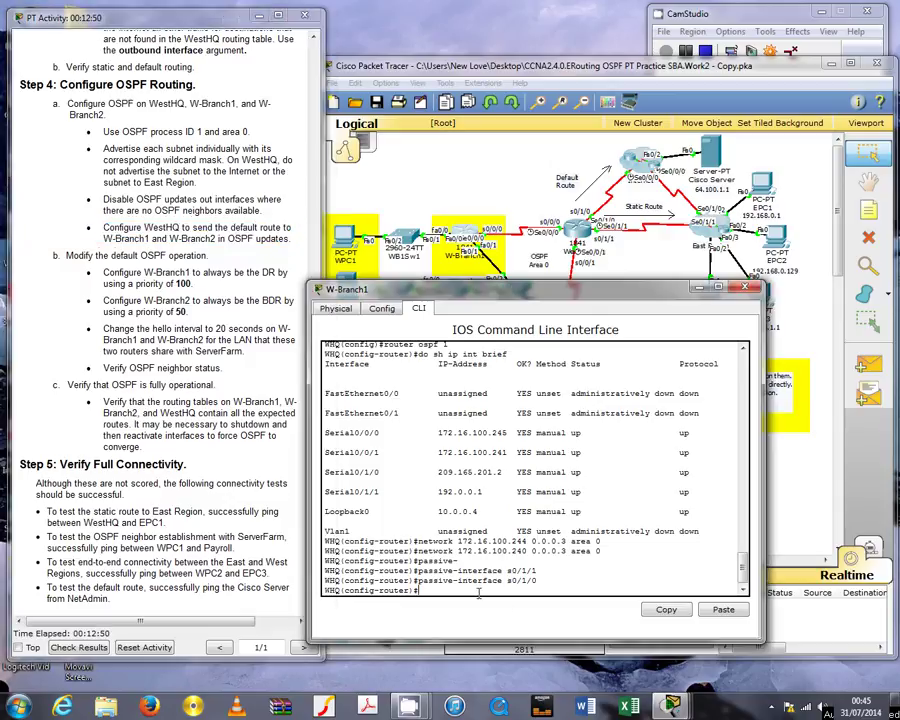
Enter 'default-information originate' under OSPF process 1, then mark the Step 4a requirement bullets
type("default")
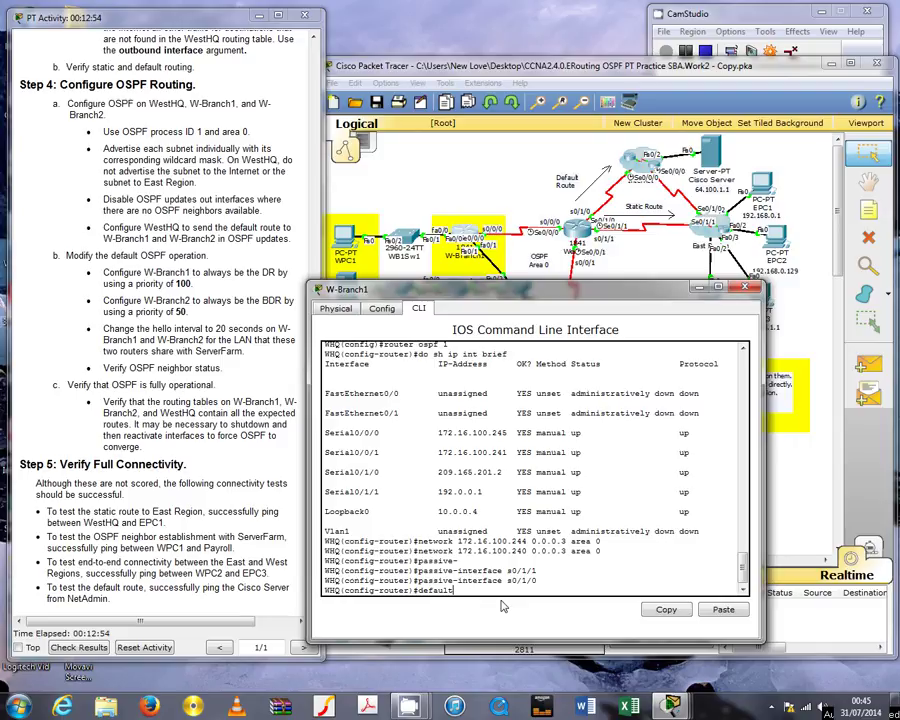
type("-")
key("Tab")
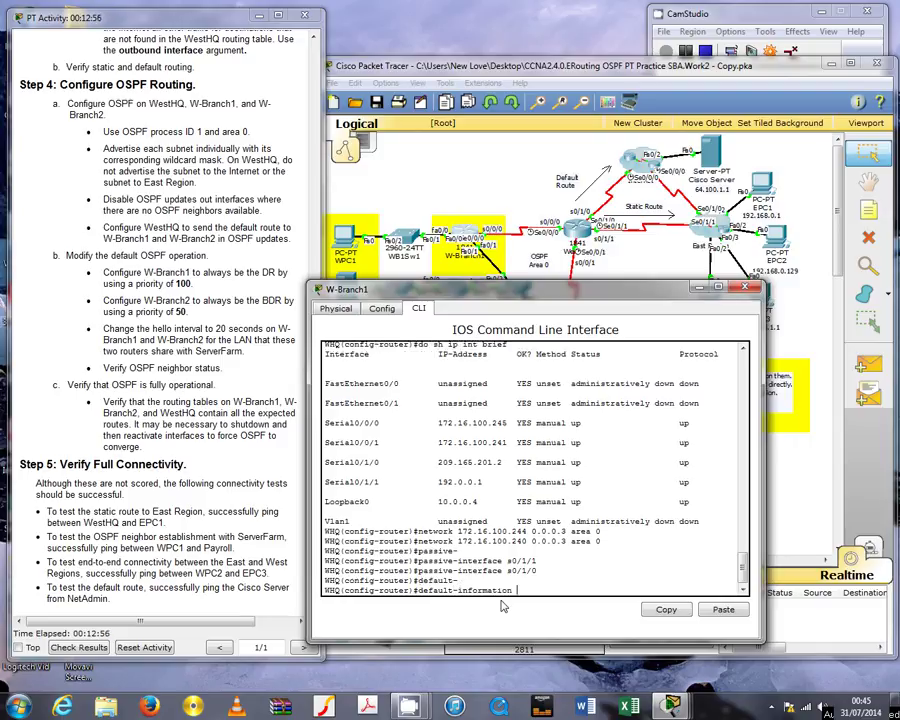
type("originate")
key("Return")
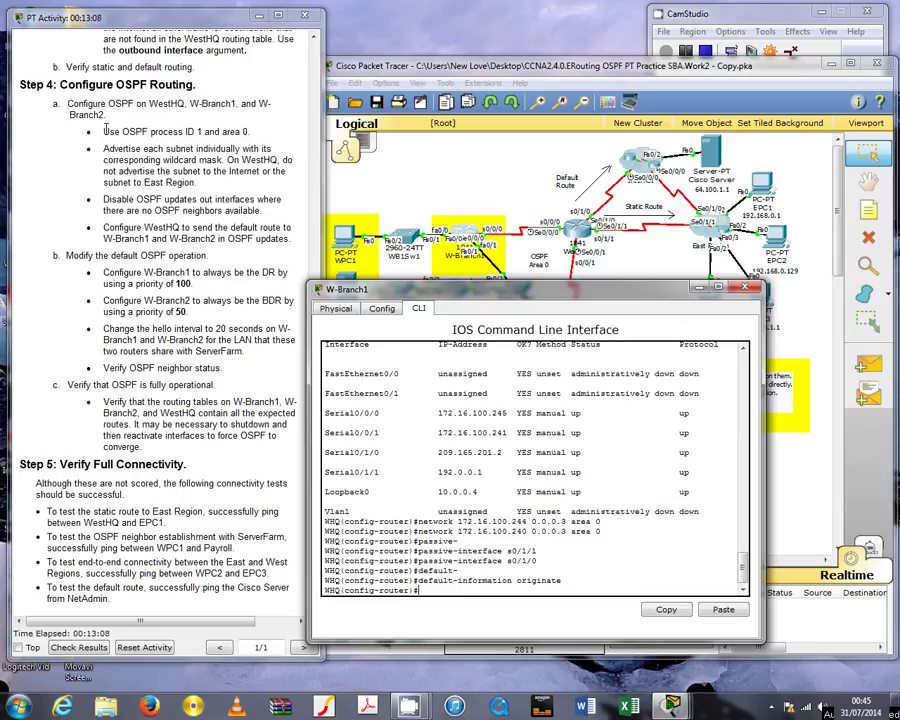
left_click_drag(103, 131, 290, 239)
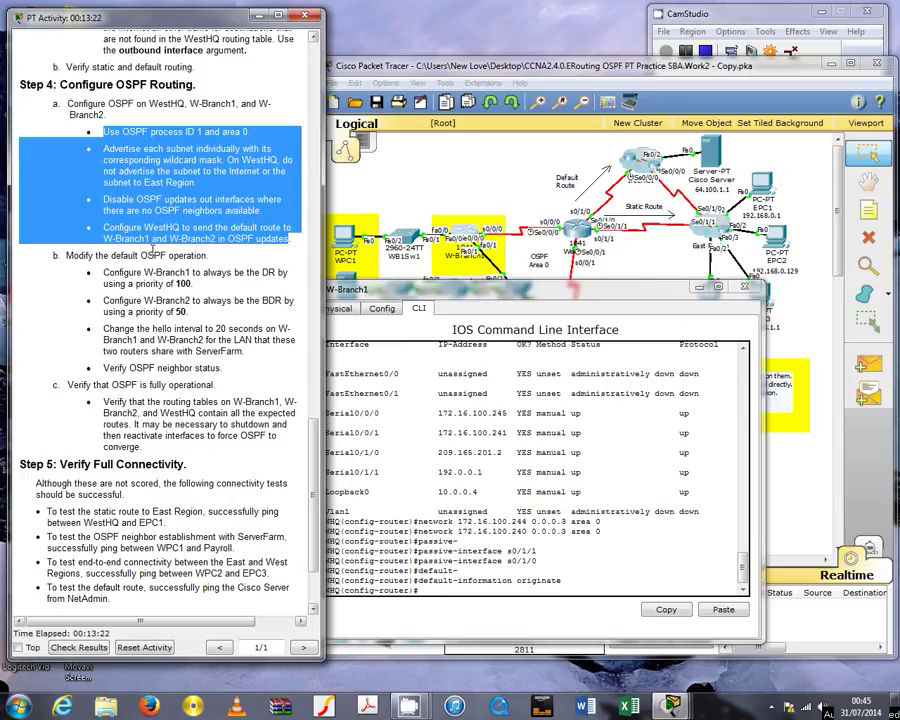
Review the Step 4a and 'Modify the default OSPF operation' instructions, then return to the W-Branch1 CLI
left_click(101, 180)
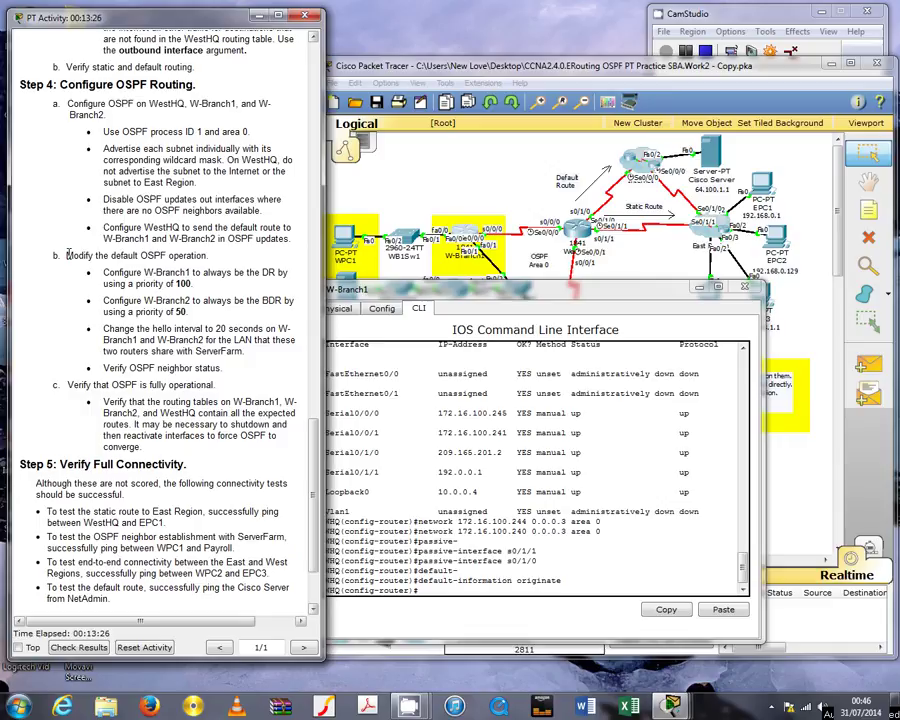
left_click_drag(68, 256, 180, 340)
left_click(232, 401)
left_click(341, 414)
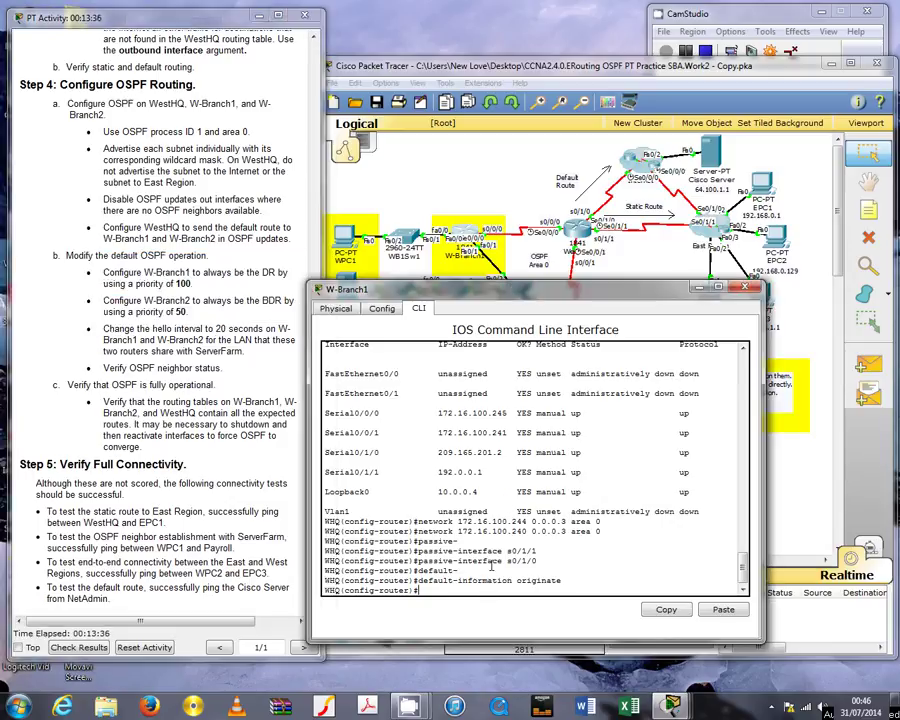